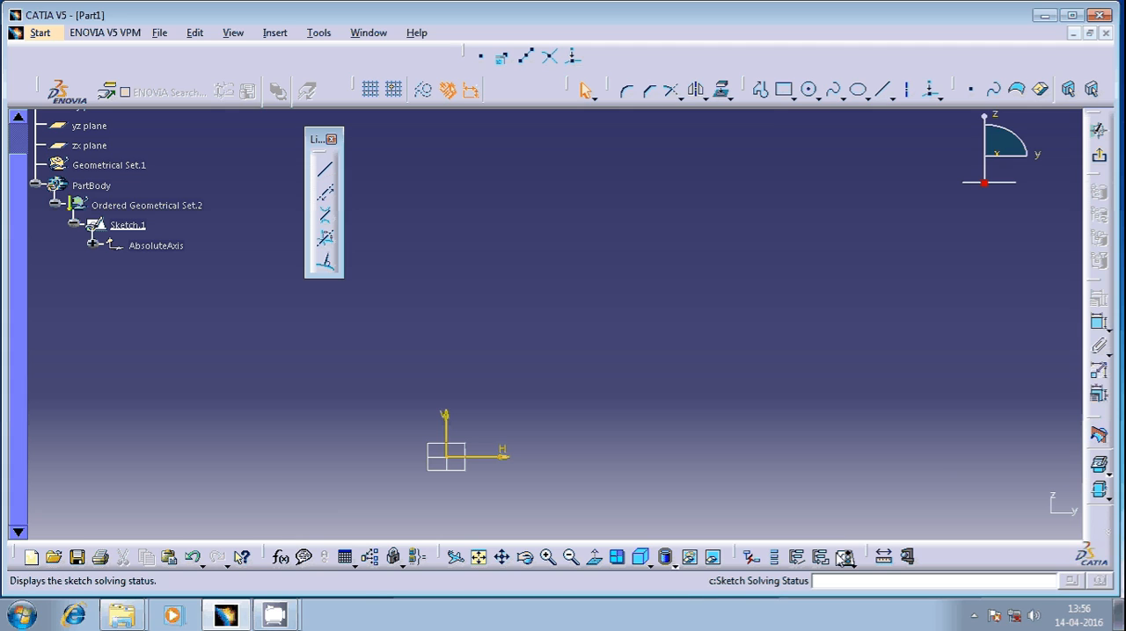
Check the solving status of the empty sketch, then dismiss the status report
left_click(843, 558)
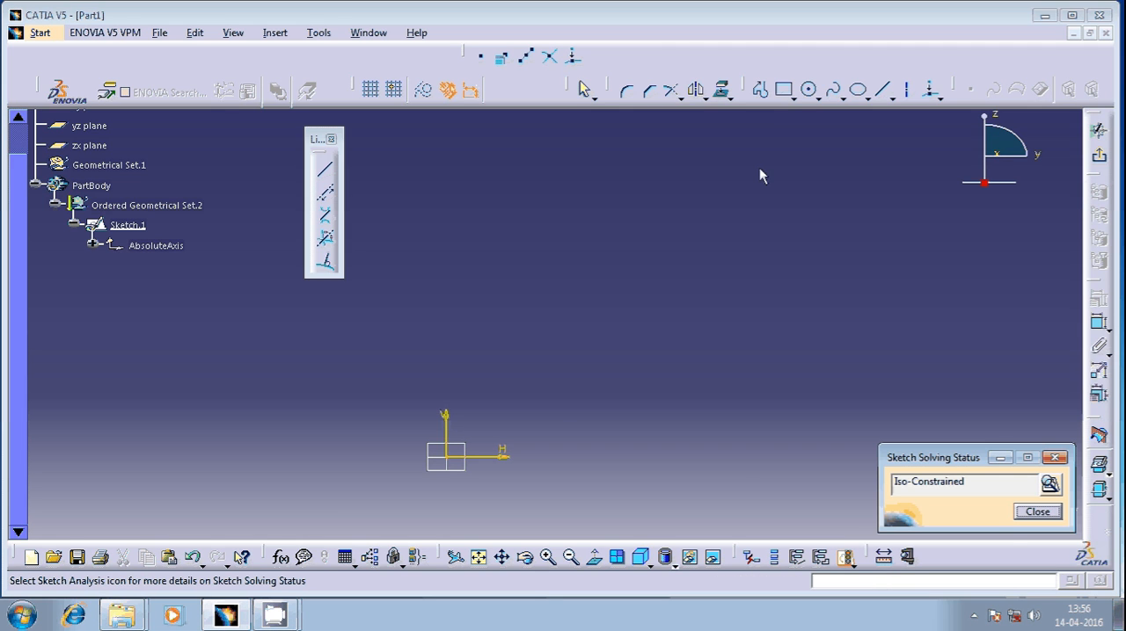
left_click(1056, 460)
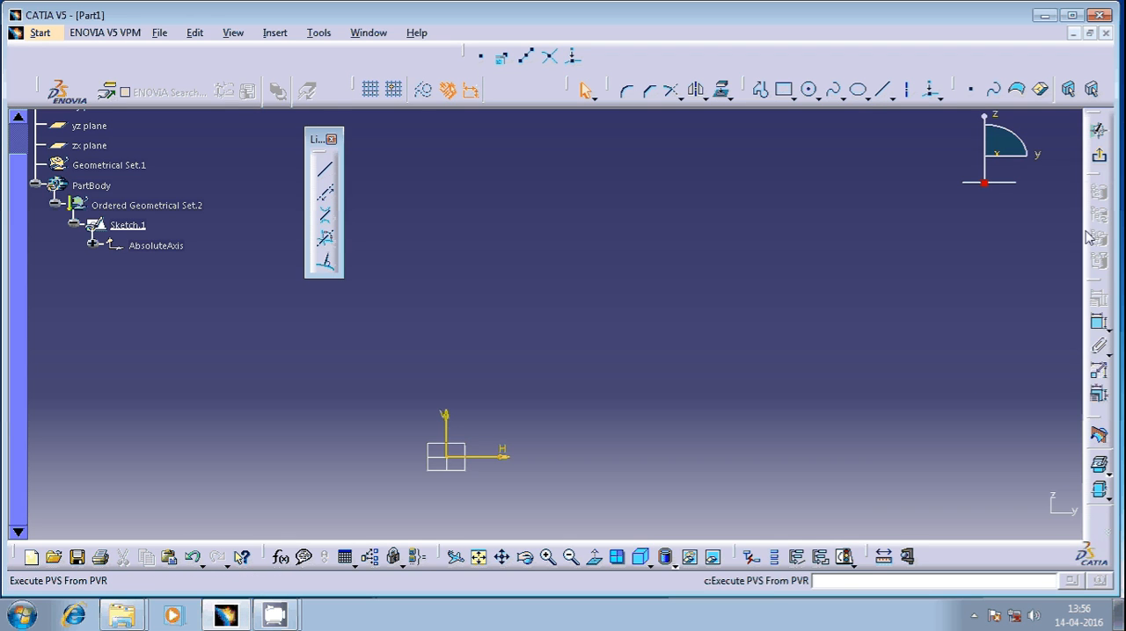
Draw a line from start point H 100 mm, V 100 mm to end point H 500 mm, V 500 mm
left_click(325, 174)
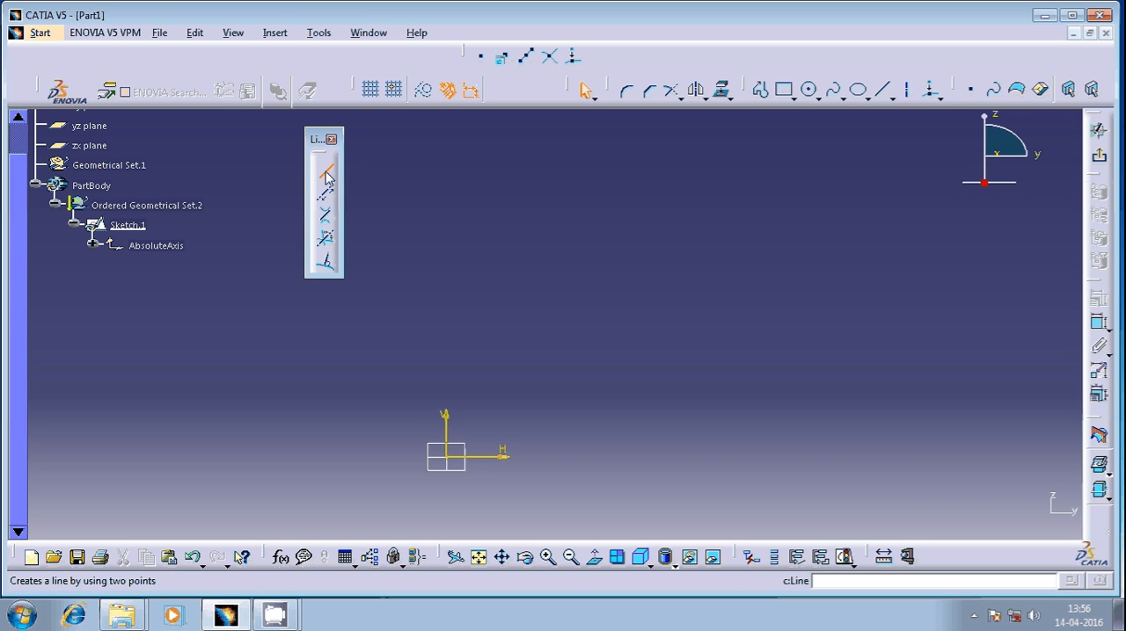
left_click(325, 172)
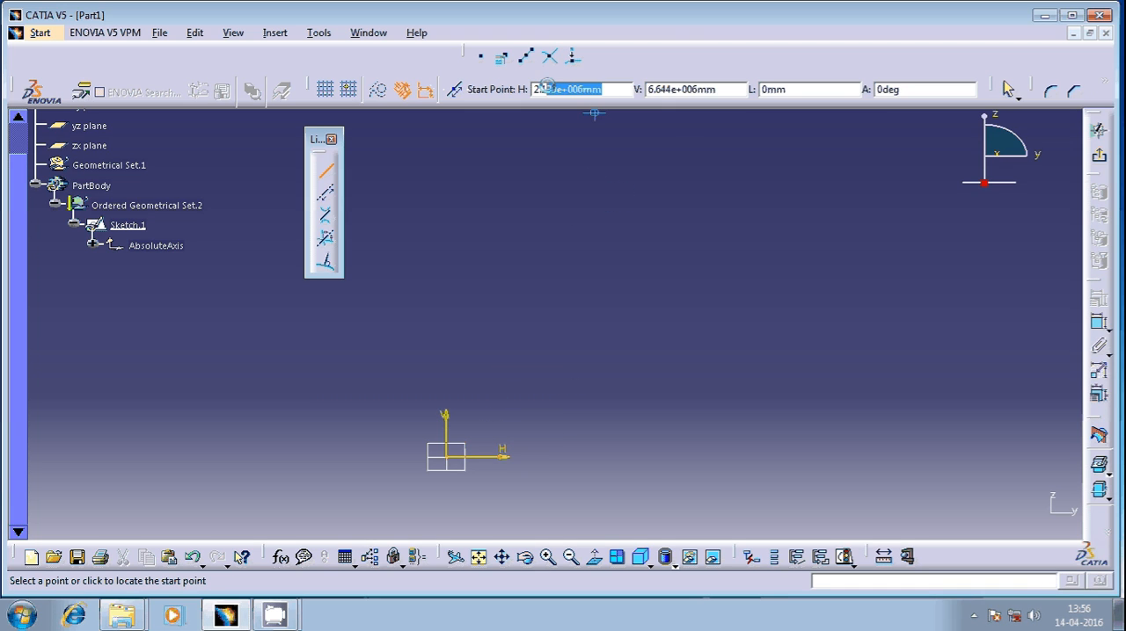
type("100")
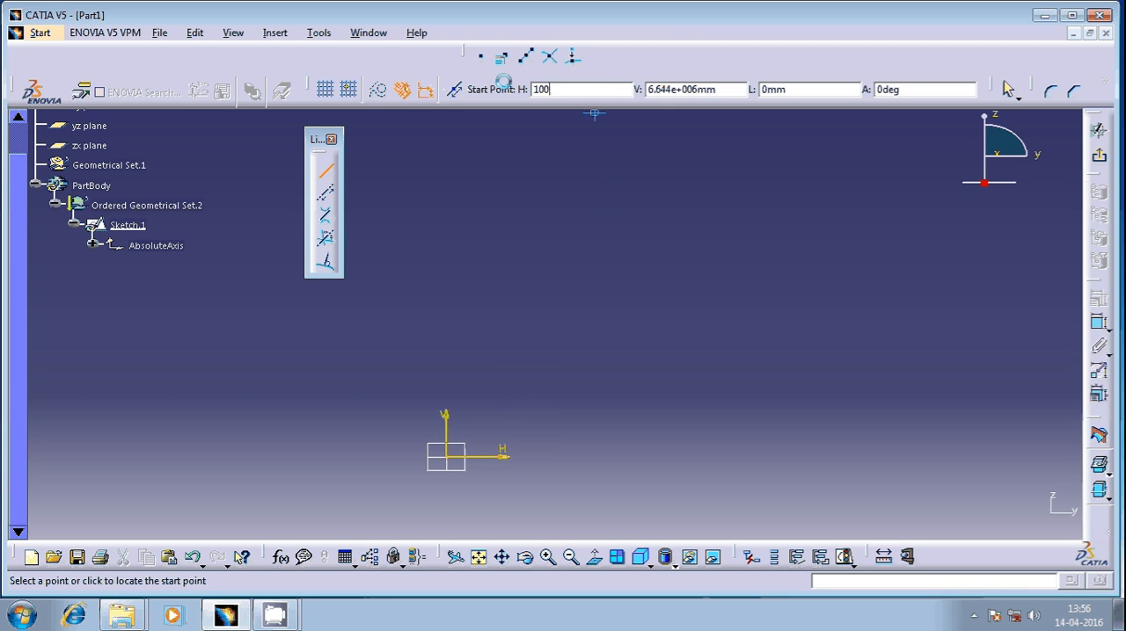
key("Tab")
type("100")
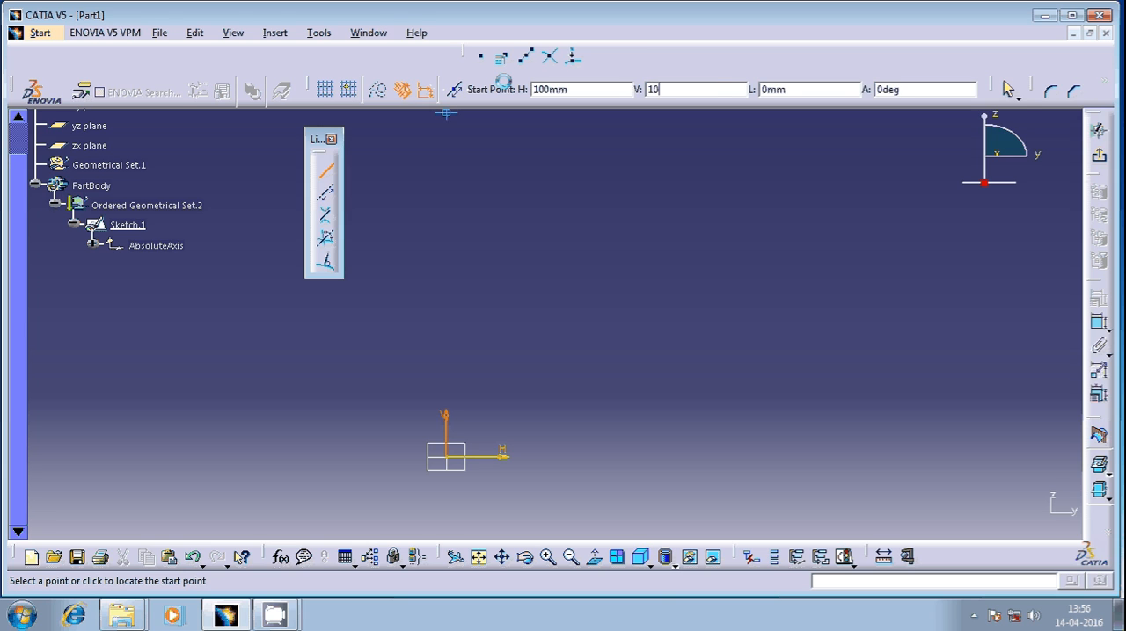
key("Return")
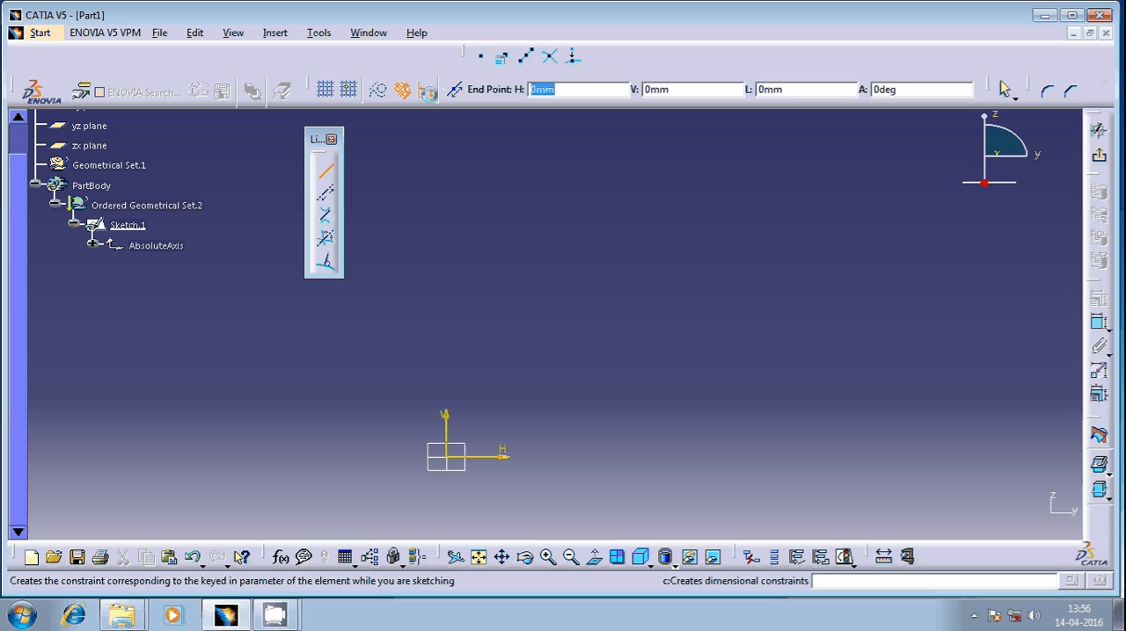
type("500")
key("Tab")
type("500")
key("Return")
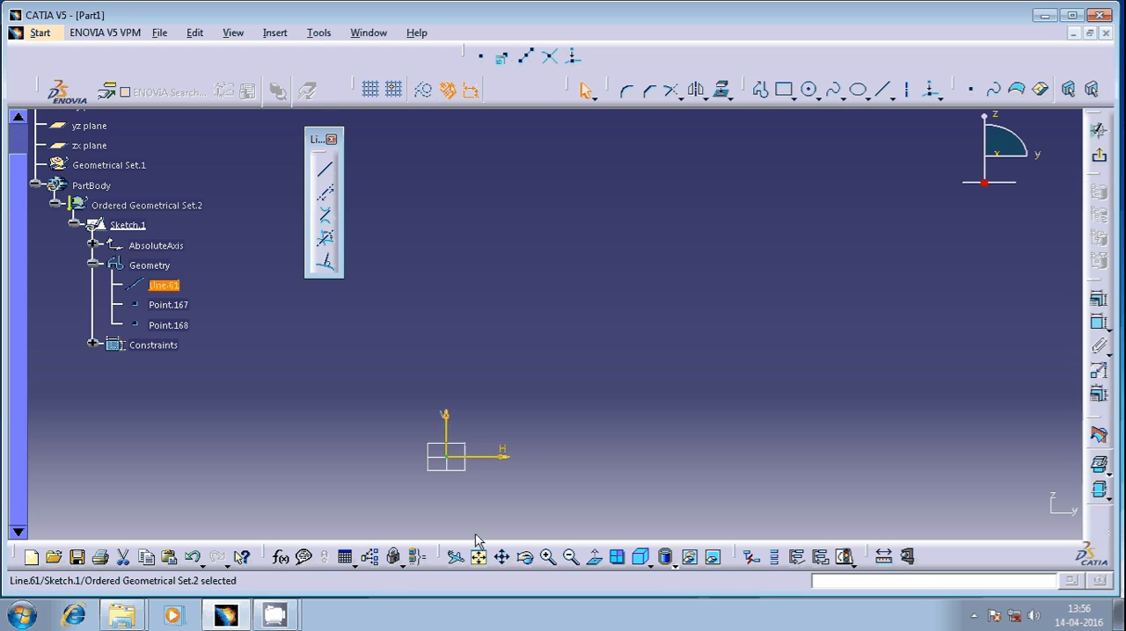
Check the sketch solving status with the dimensioned two-point line in place
mouse_move(566, 122)
middle_mouse_down()
mouse_move(518, 229)
mouse_move(533, 189)
mouse_move(573, 330)
mouse_move(656, 293)
middle_mouse_up()
middle_click_drag(689, 378, 720, 363)
middle_click_drag(490, 370, 1059, 520)
middle_click_drag(983, 430, 178, 381)
middle_click_drag(343, 387, 550, 304)
mouse_move(414, 445)
middle_mouse_down()
mouse_move(566, 387)
mouse_move(531, 362)
mouse_move(493, 370)
mouse_move(472, 308)
mouse_move(500, 364)
mouse_move(528, 361)
mouse_move(467, 496)
middle_mouse_up()
middle_click_drag(565, 338, 559, 362)
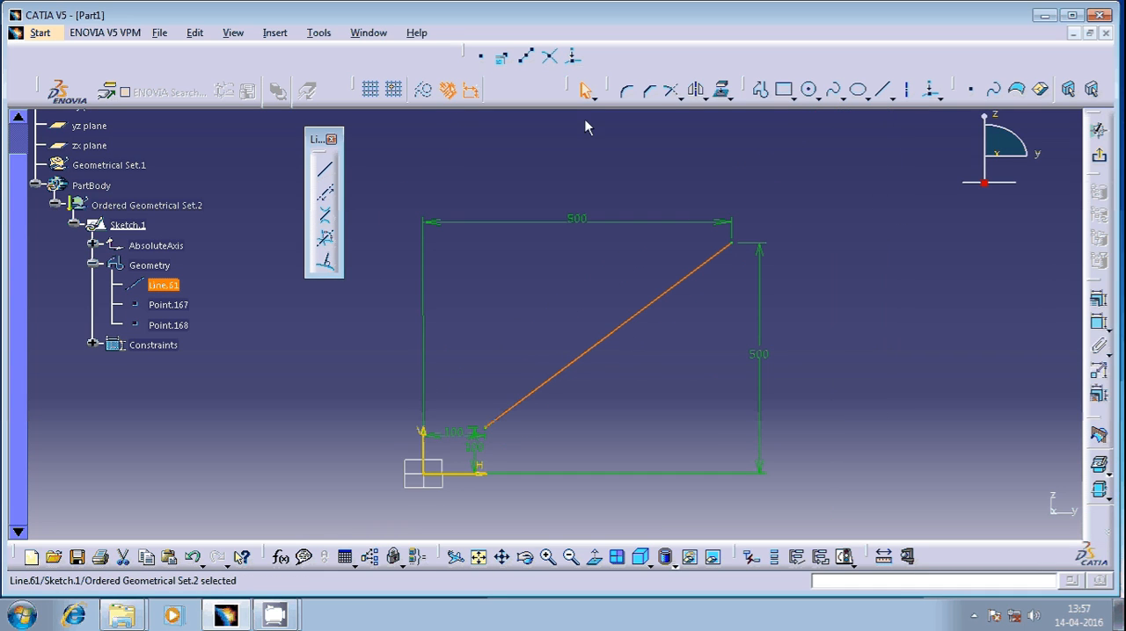
left_click(844, 557)
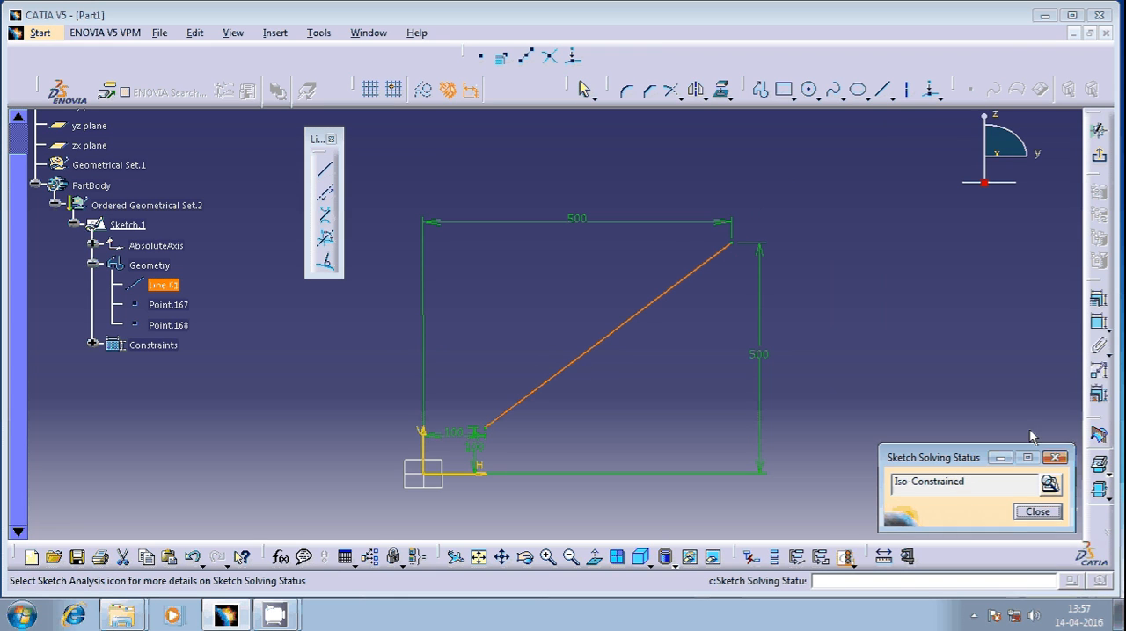
left_click(1055, 457)
Delete the two-point line together with its points and dimensions
middle_click_drag(596, 246, 603, 366, "ctrl")
left_click_drag(713, 248, 400, 442)
key("Delete")
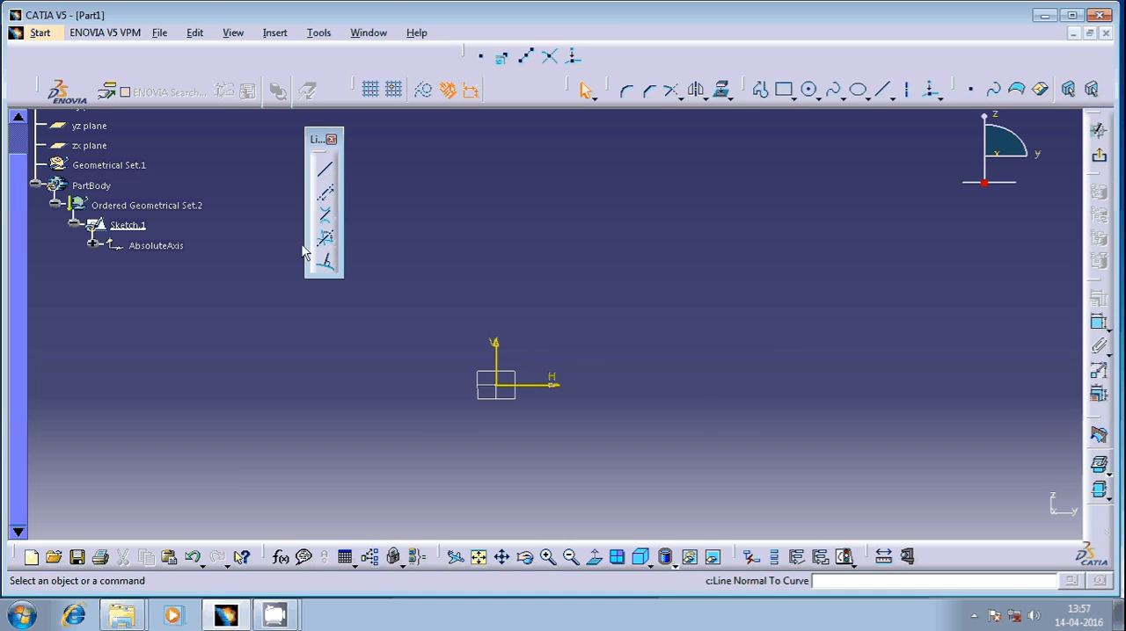
Draw a line starting at H 200 mm, V 200 mm with a length of 750 mm and an angle of 45 degrees
left_click(325, 170)
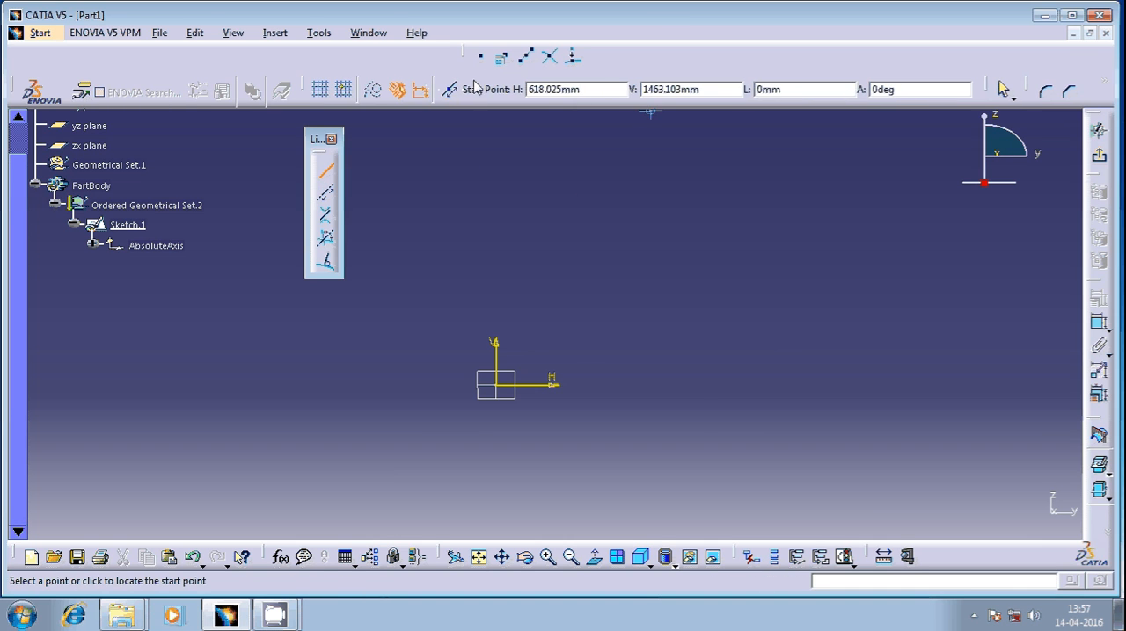
left_click(542, 90)
type("200")
key("Tab")
type("200")
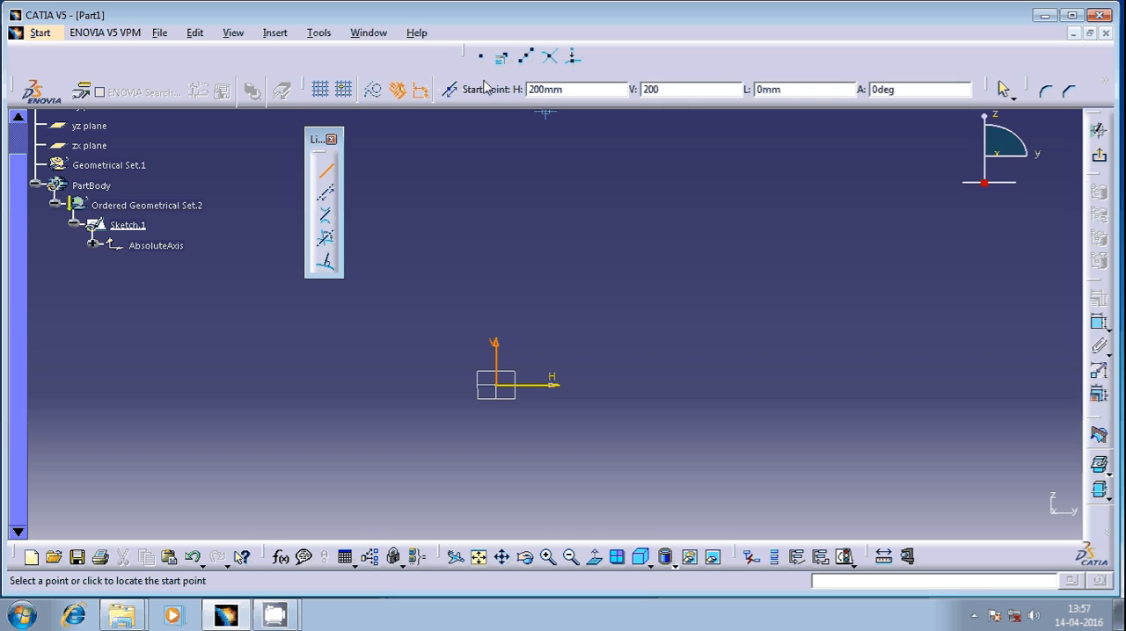
key("Return")
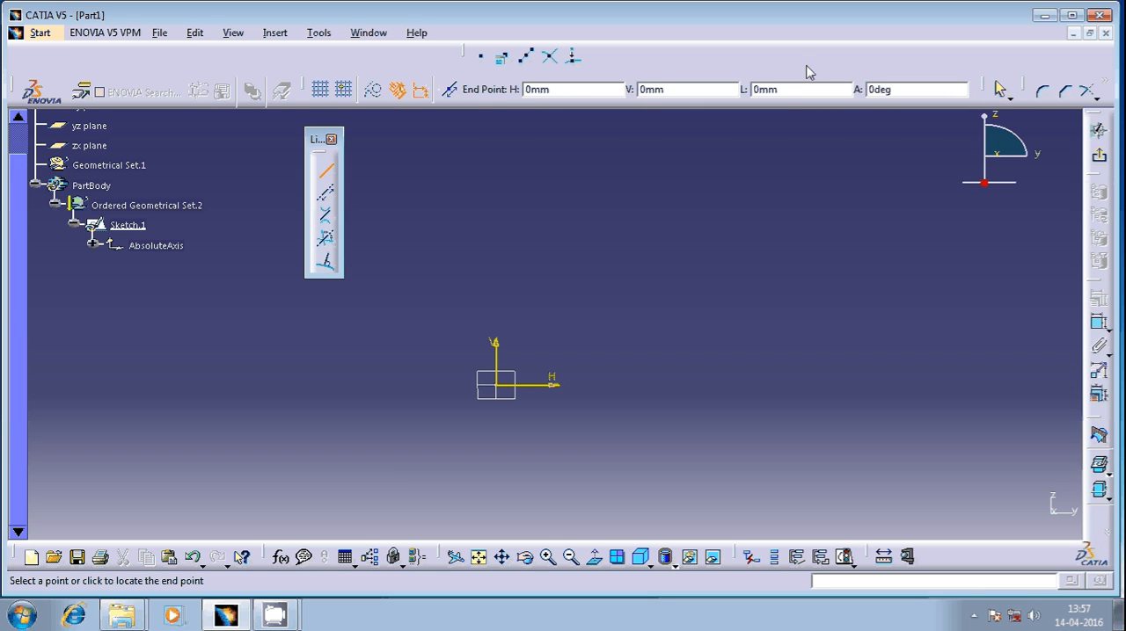
left_click_drag(781, 88, 741, 88)
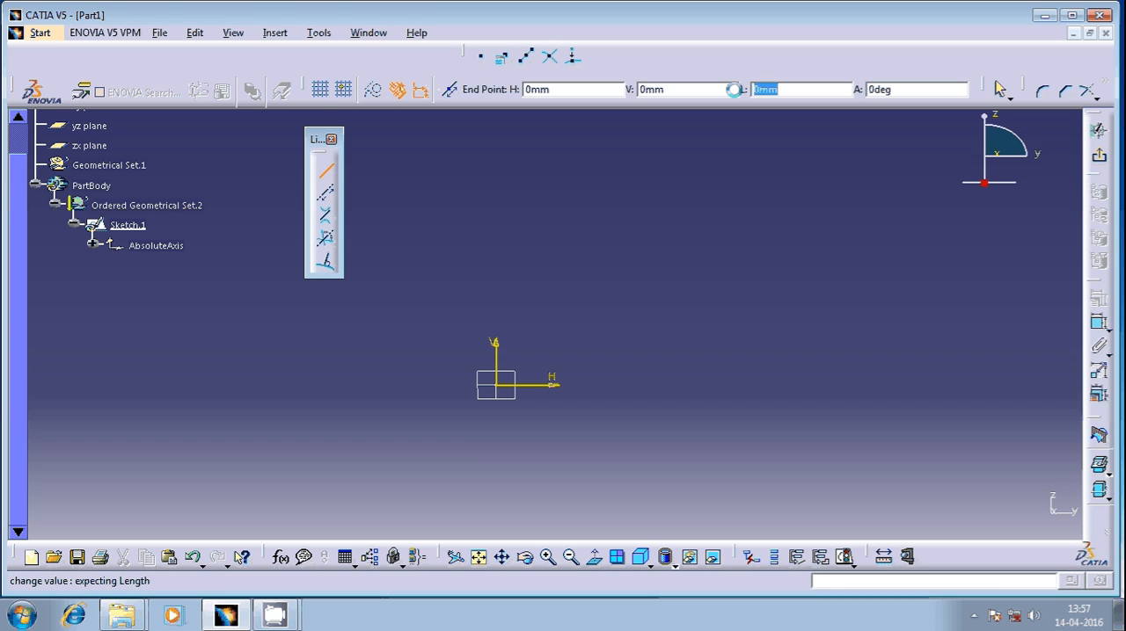
type("750")
key("Tab")
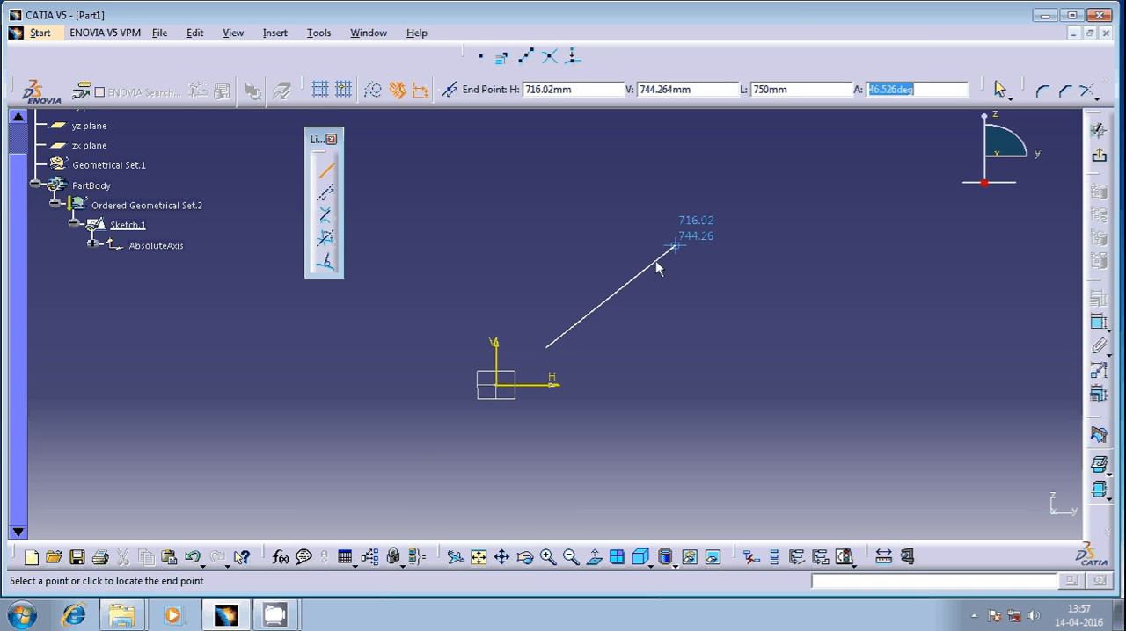
type("45")
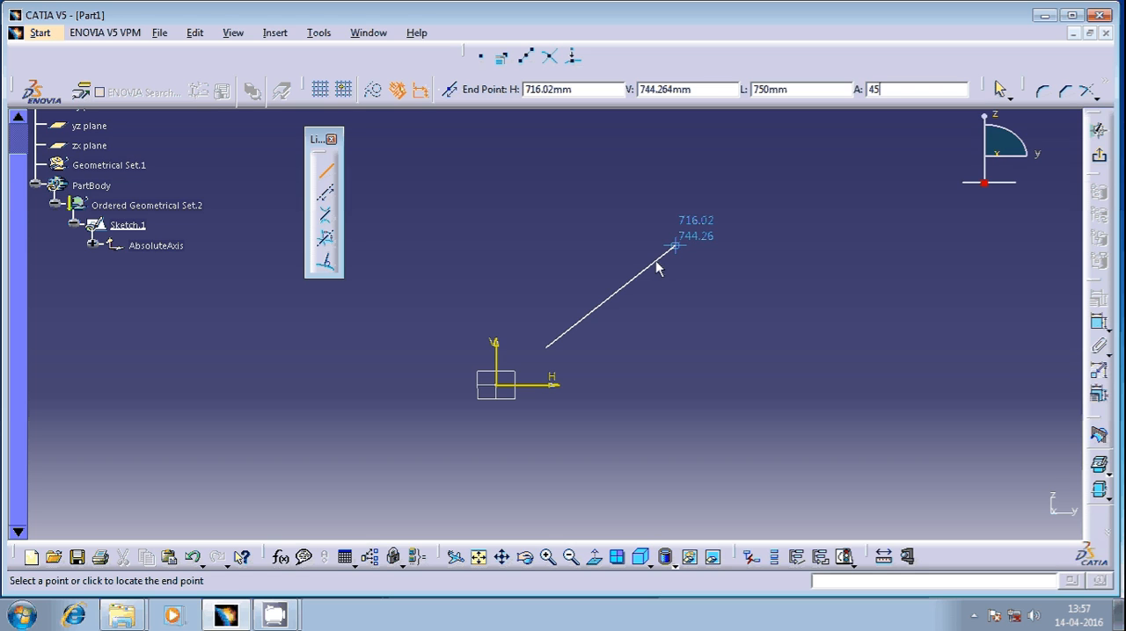
key("Return")
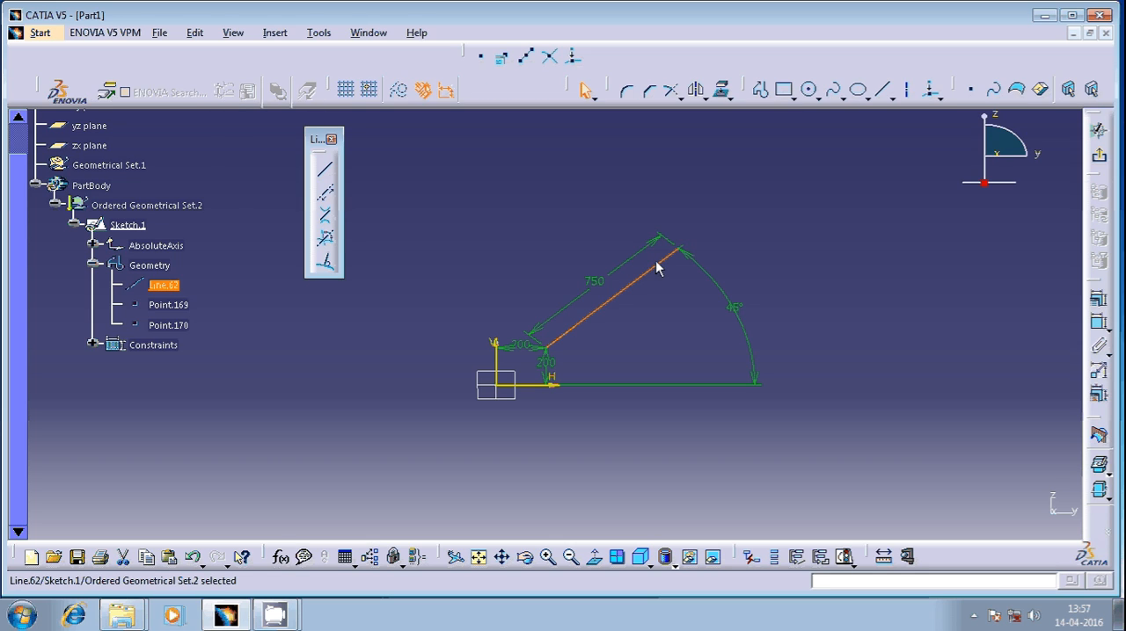
Check the sketch solving status for the 750 mm angled line
left_click(587, 365)
middle_click_drag(585, 365, 589, 285, "ctrl")
middle_click(590, 297)
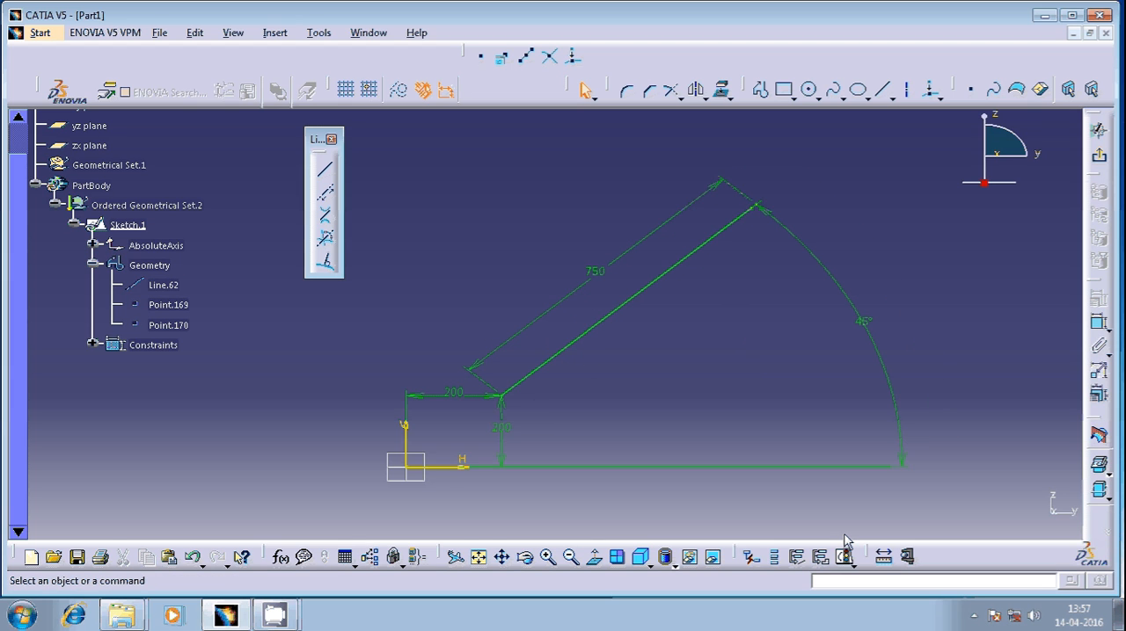
left_click(844, 556)
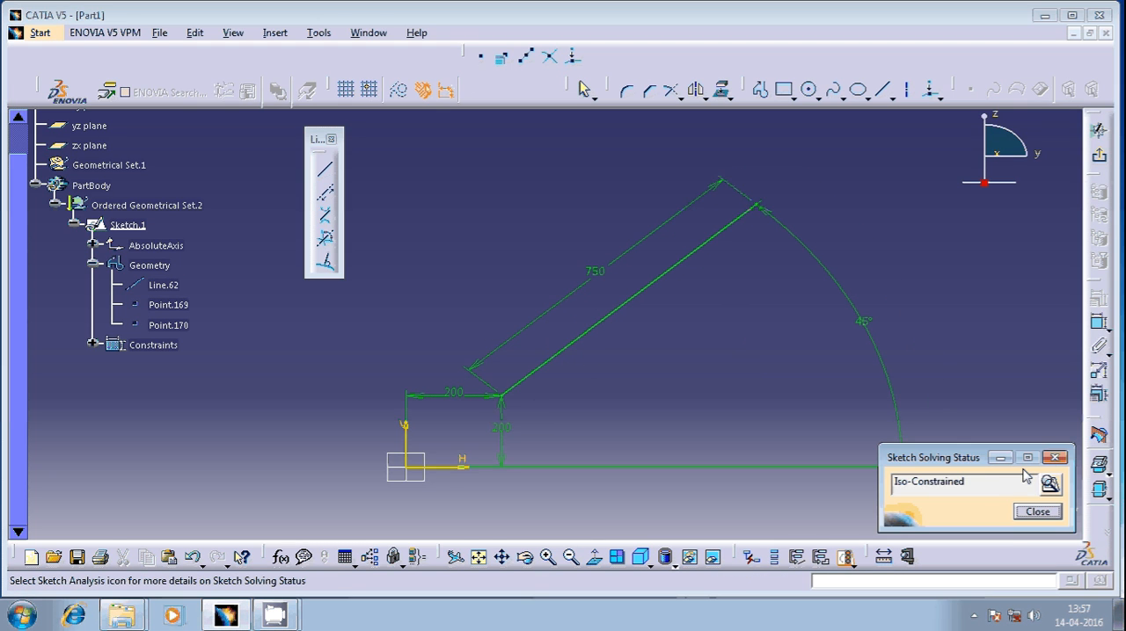
left_click(1054, 457)
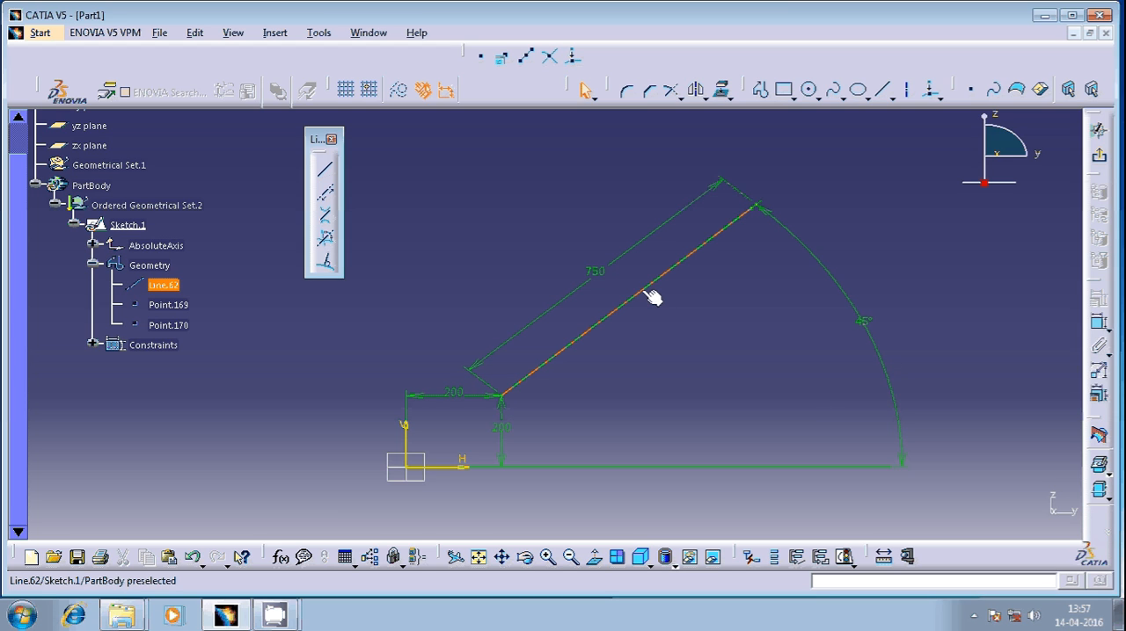
Delete the angled line with all its points and dimensions
middle_click_drag(669, 323, 636, 422)
mouse_move(763, 243)
left_mouse_down()
mouse_move(467, 450)
mouse_move(412, 455)
left_mouse_up()
key("Delete")
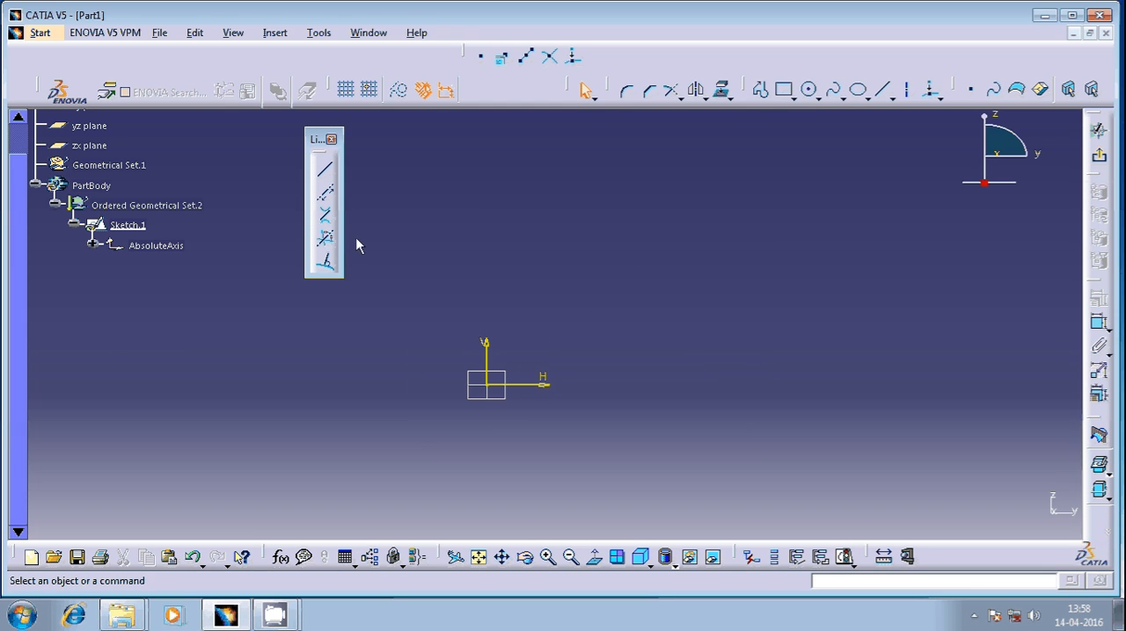
Create a horizontal infinite line through the point H 100 mm, V 100 mm
left_click(328, 199)
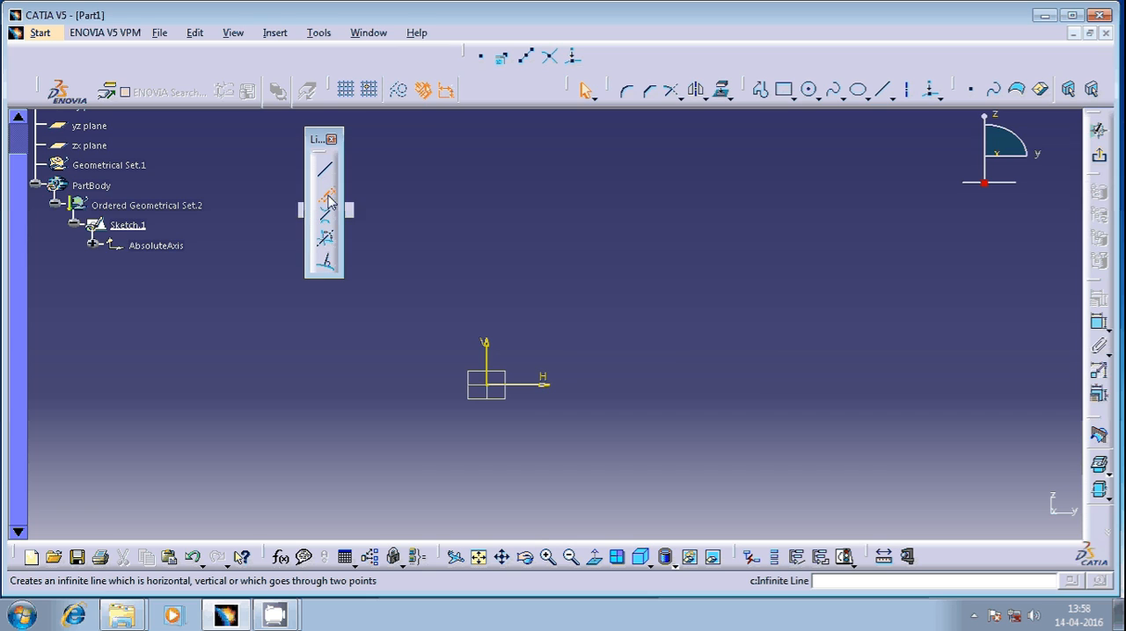
key("Escape")
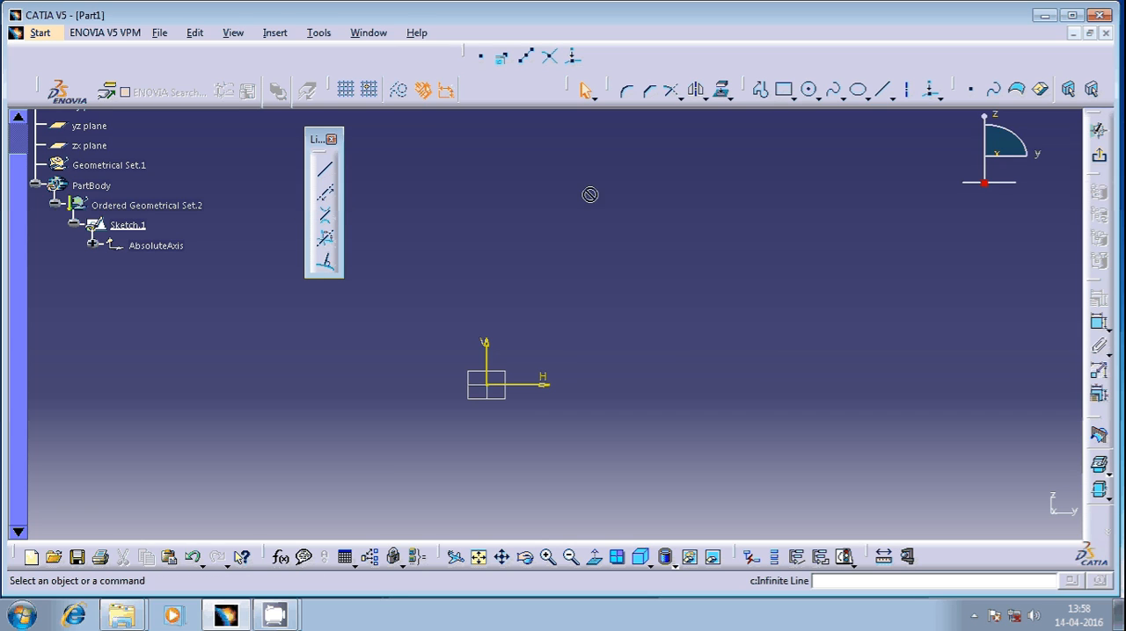
left_click(325, 206)
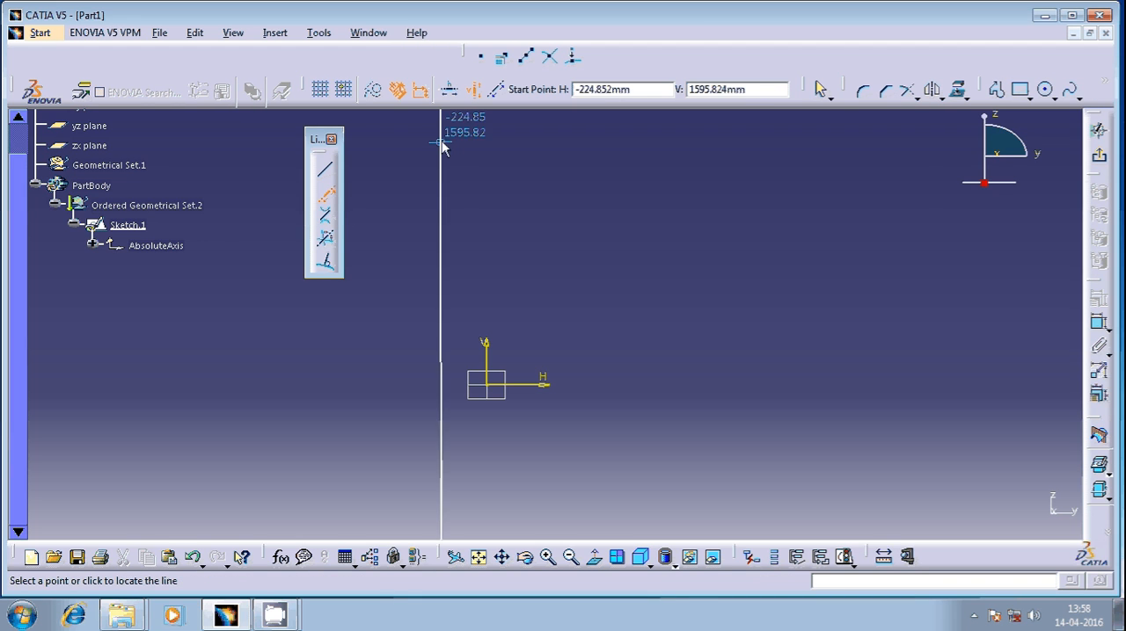
left_click(448, 89)
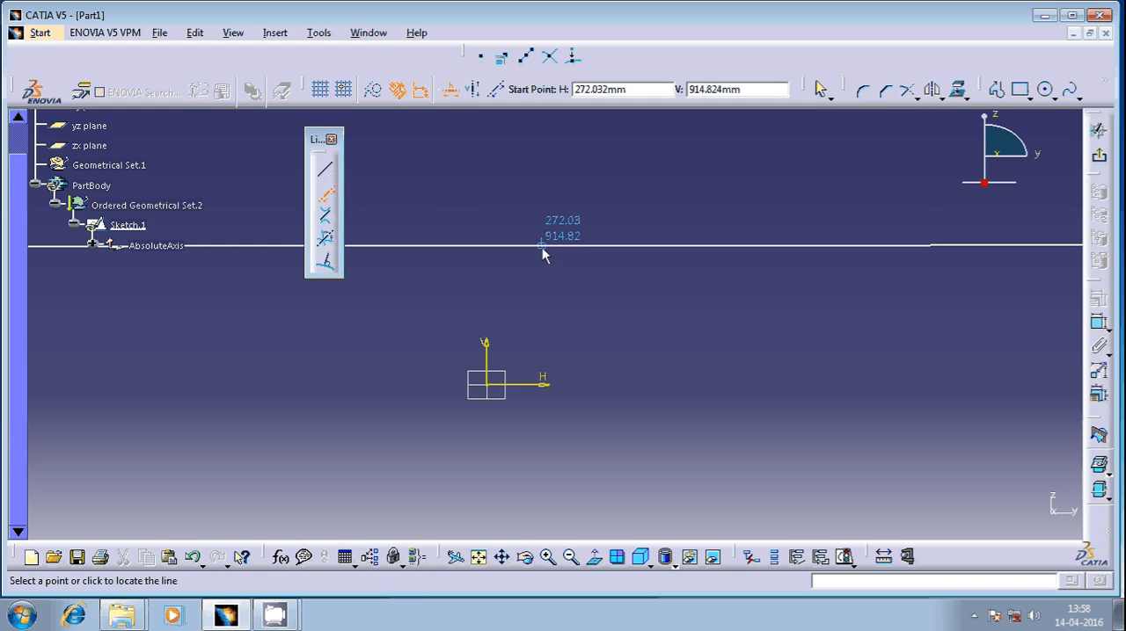
left_click(473, 89)
left_click(497, 88)
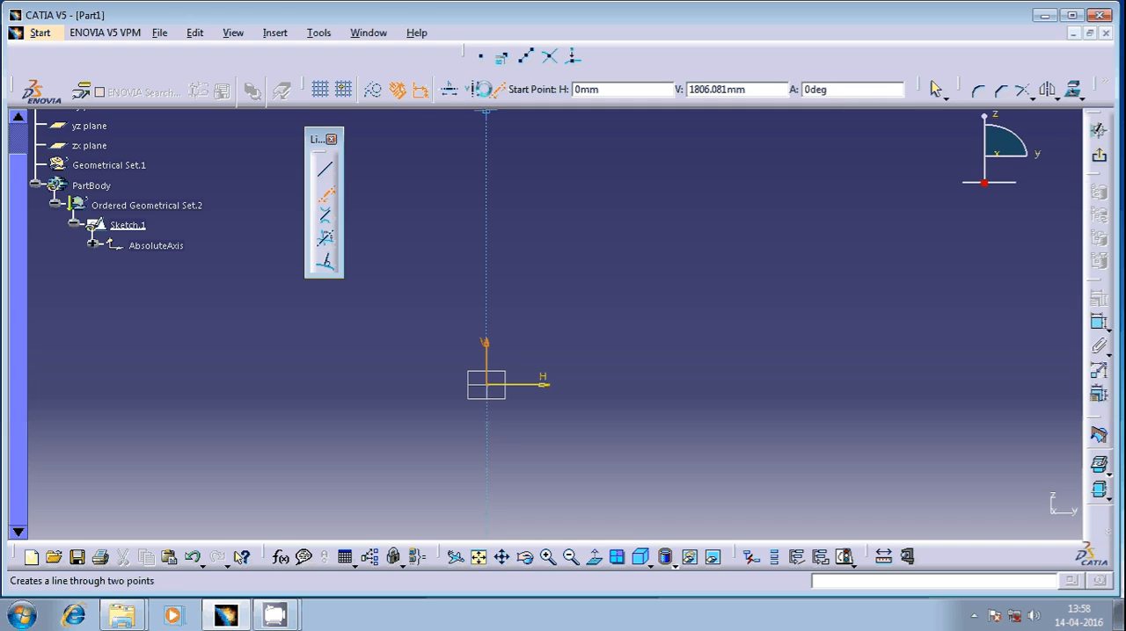
left_click(448, 89)
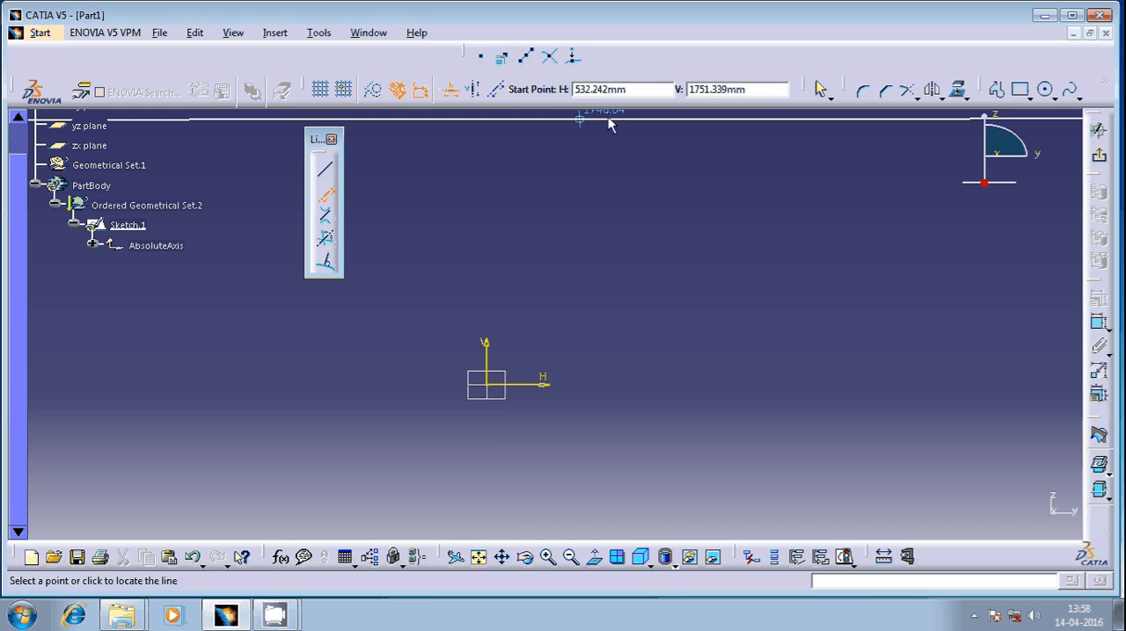
type("100")
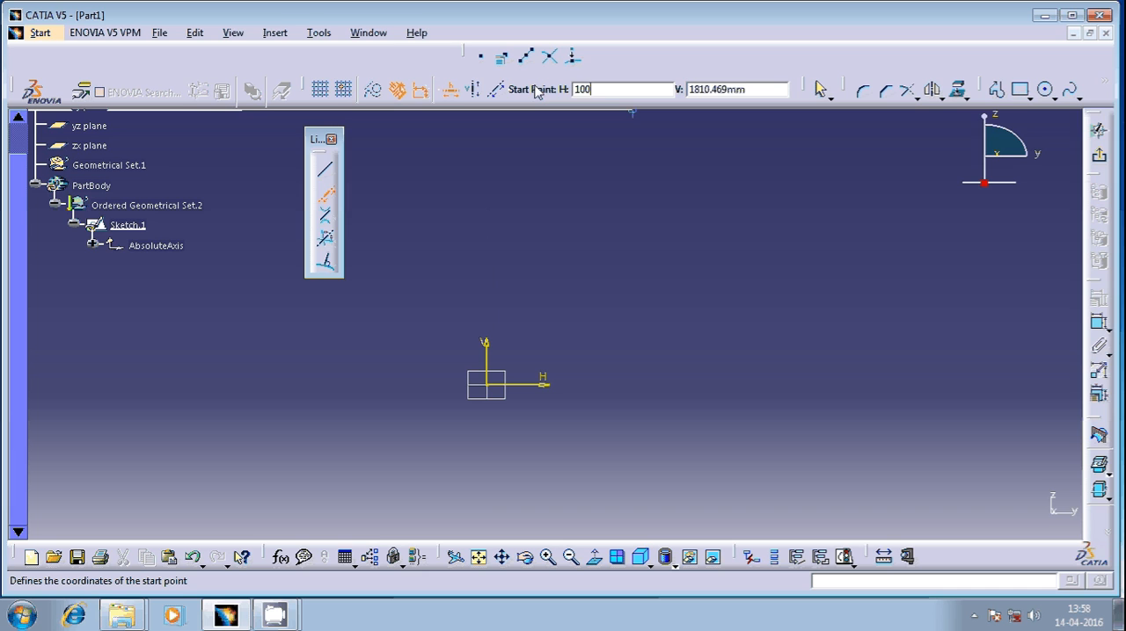
key("Tab")
type("100")
key("Return")
left_click(681, 214)
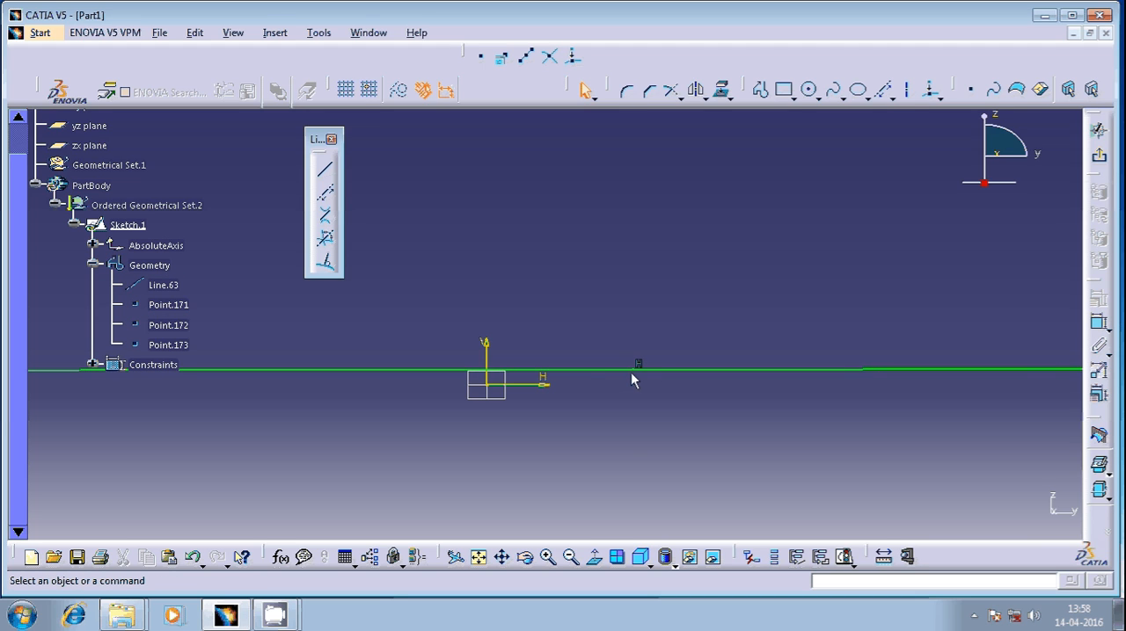
Check the sketch solving status for the horizontal infinite line
left_click(844, 557)
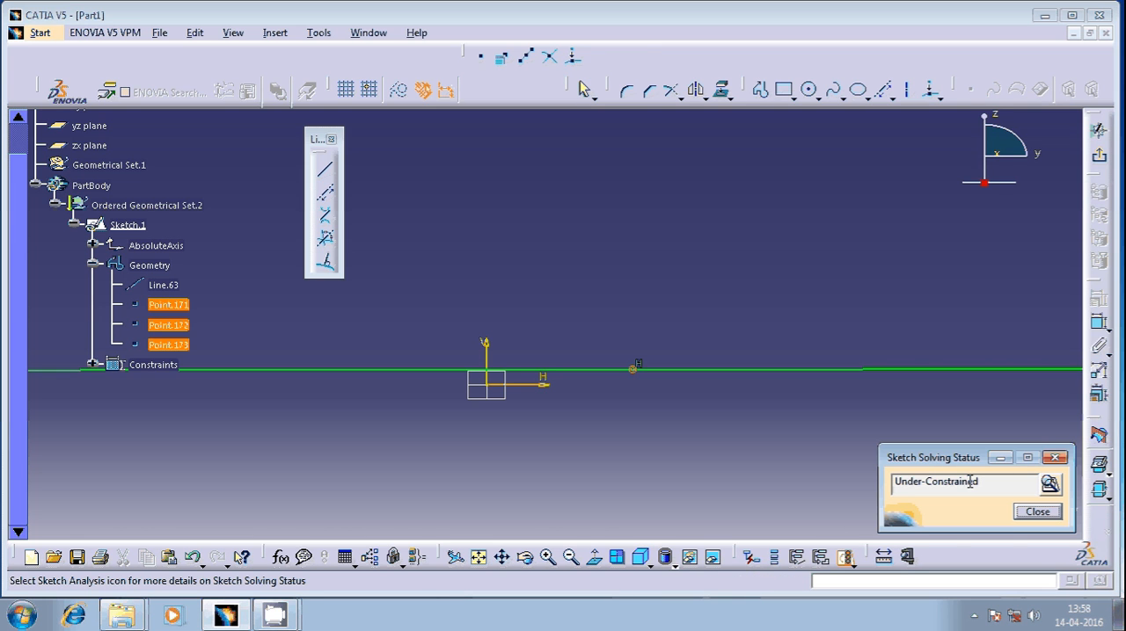
left_click(1056, 458)
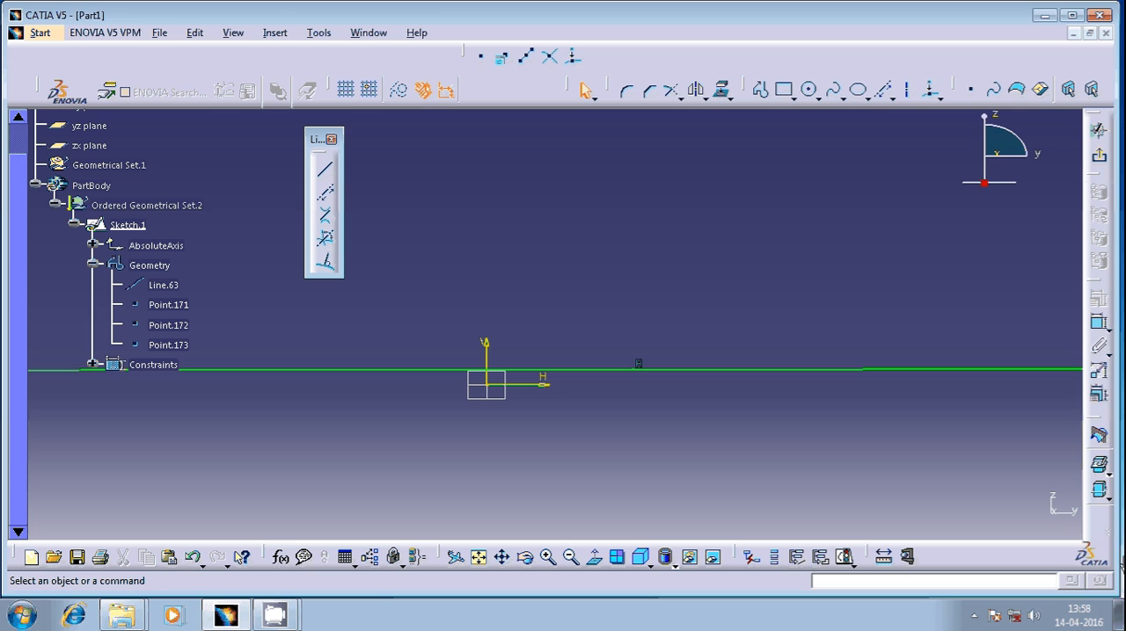
left_click(1098, 325)
left_click(637, 365)
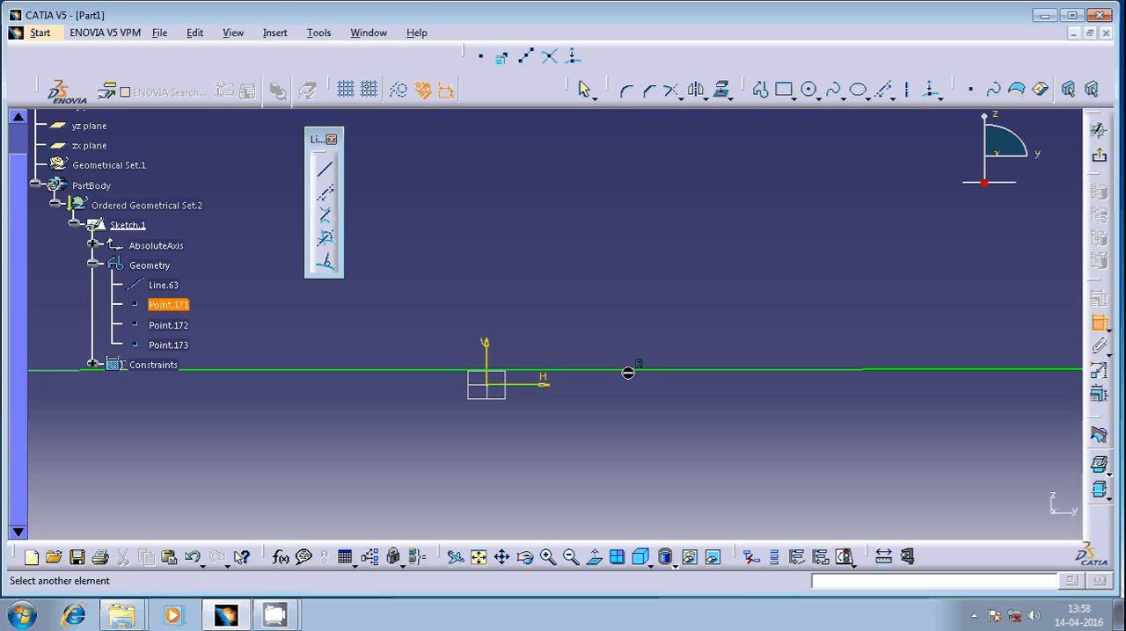
left_click(537, 385)
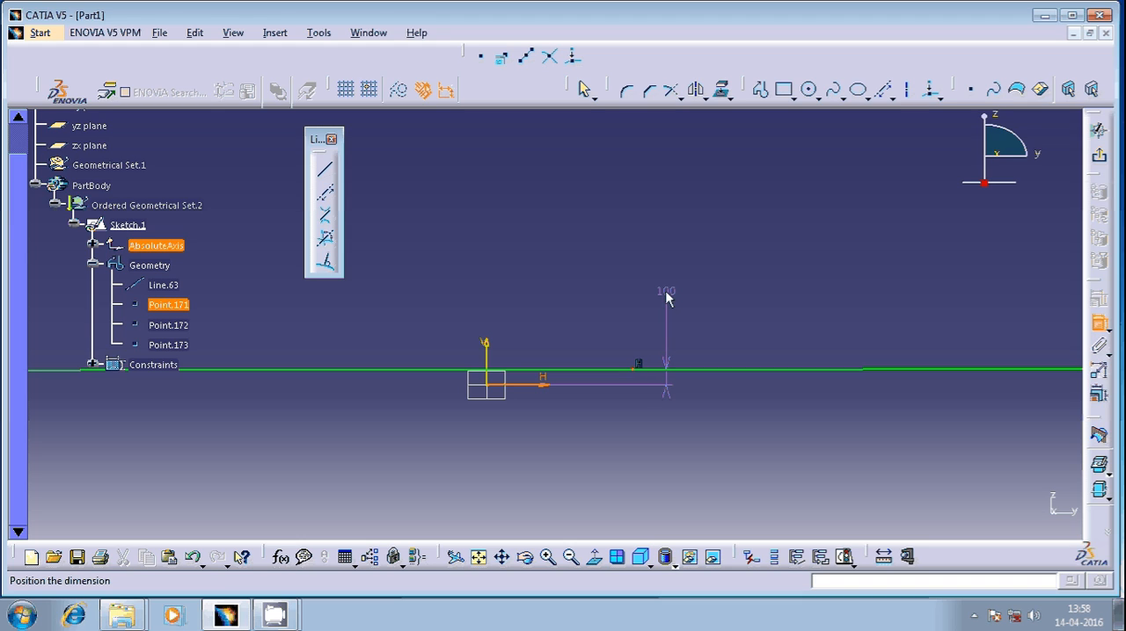
key("Escape")
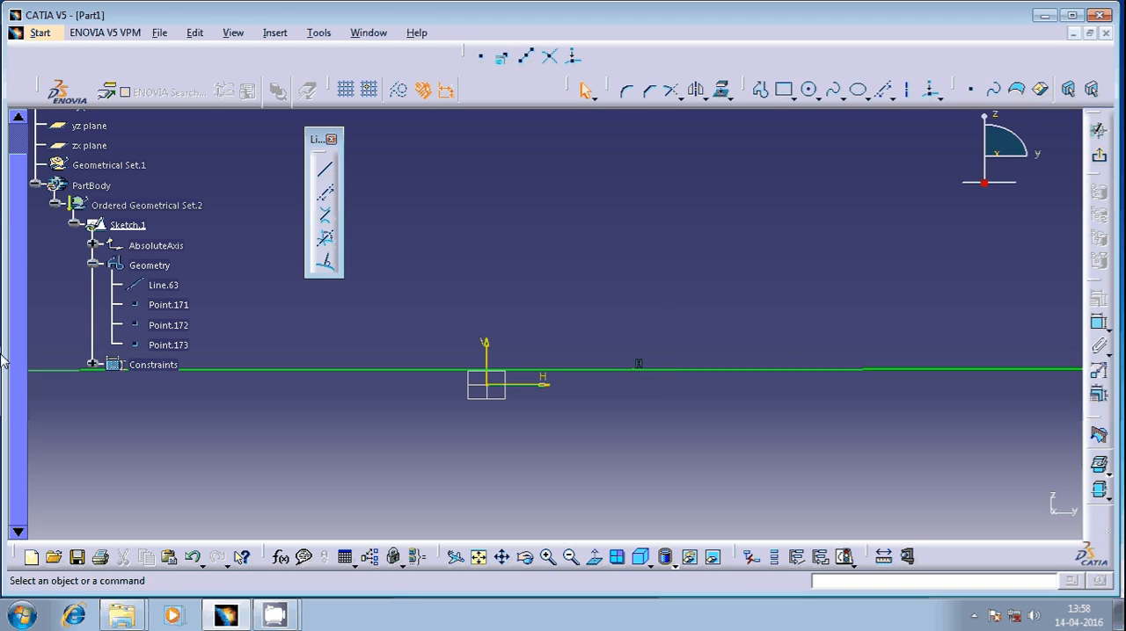
mouse_move(715, 297)
middle_mouse_down("ctrl")
mouse_move(624, 319)
mouse_move(626, 339)
middle_mouse_up("ctrl")
middle_click_drag(652, 293, 659, 329, "ctrl")
middle_click_drag(717, 270, 702, 319, "ctrl")
middle_click_drag(593, 294, 650, 306)
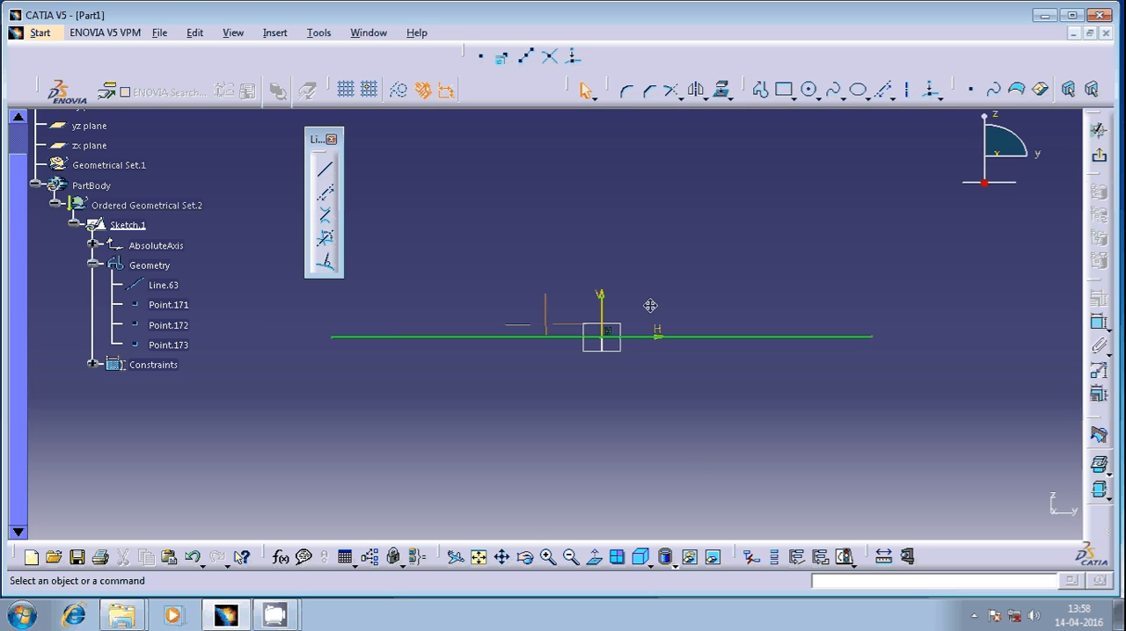
Recheck the sketch solving status and delete the horizontal infinite line
left_click(849, 560)
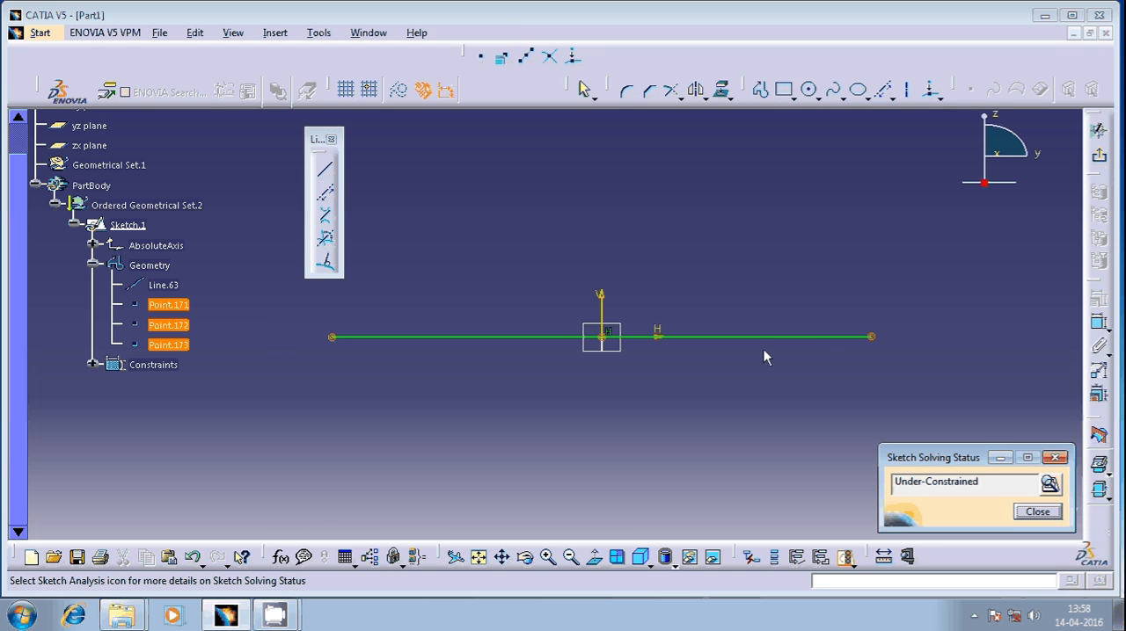
left_click(1058, 455)
mouse_move(681, 460)
middle_mouse_down("ctrl")
mouse_move(630, 288)
mouse_move(547, 321)
mouse_move(488, 318)
middle_mouse_up("ctrl")
left_click(765, 407)
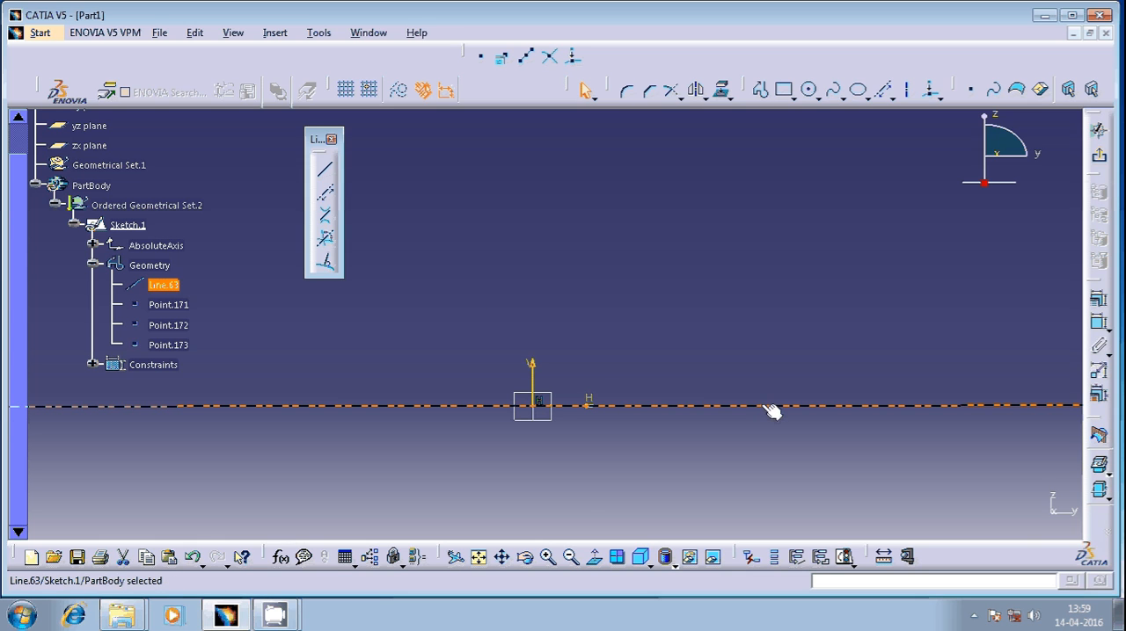
key("Delete")
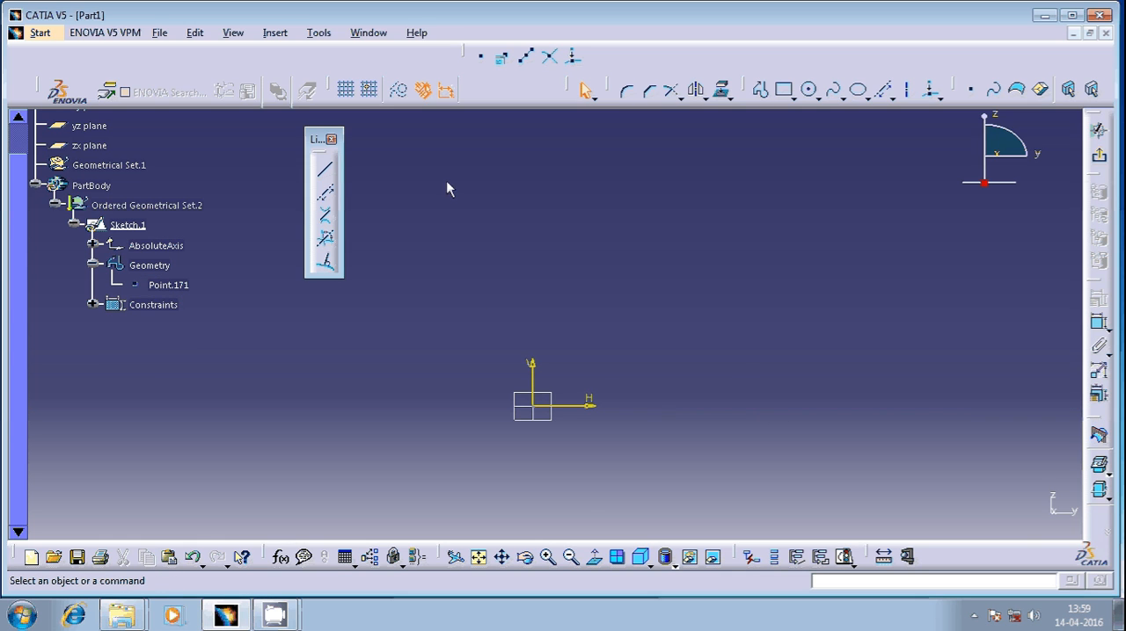
Create a horizontal infinite line through the point H 500 mm, V 500 mm
left_click(330, 200)
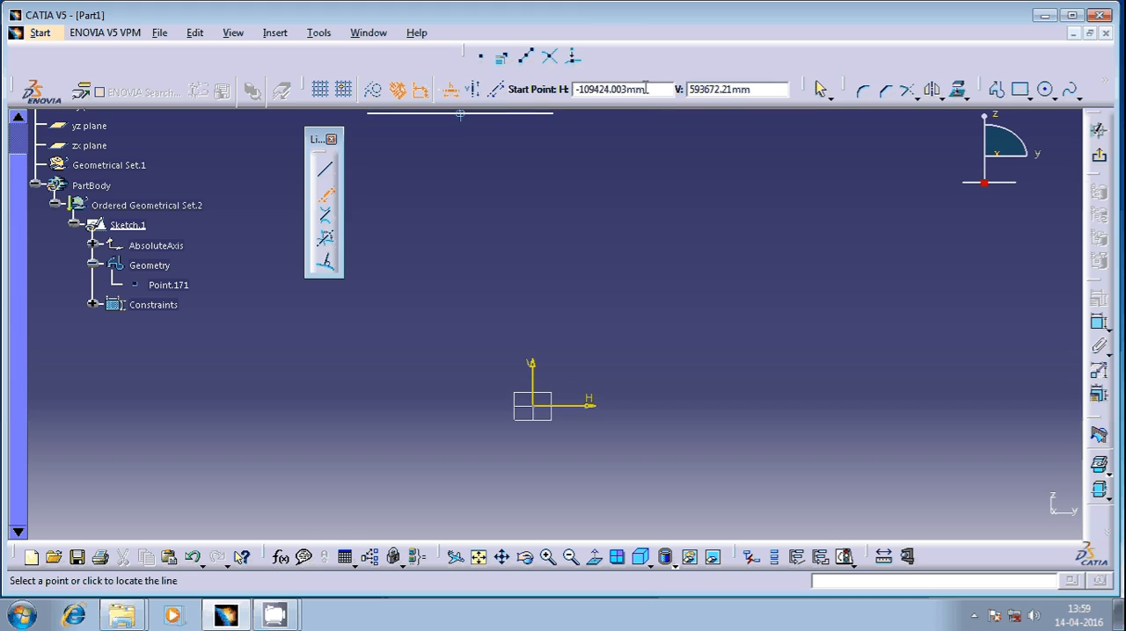
type("500")
key("Tab")
type("500")
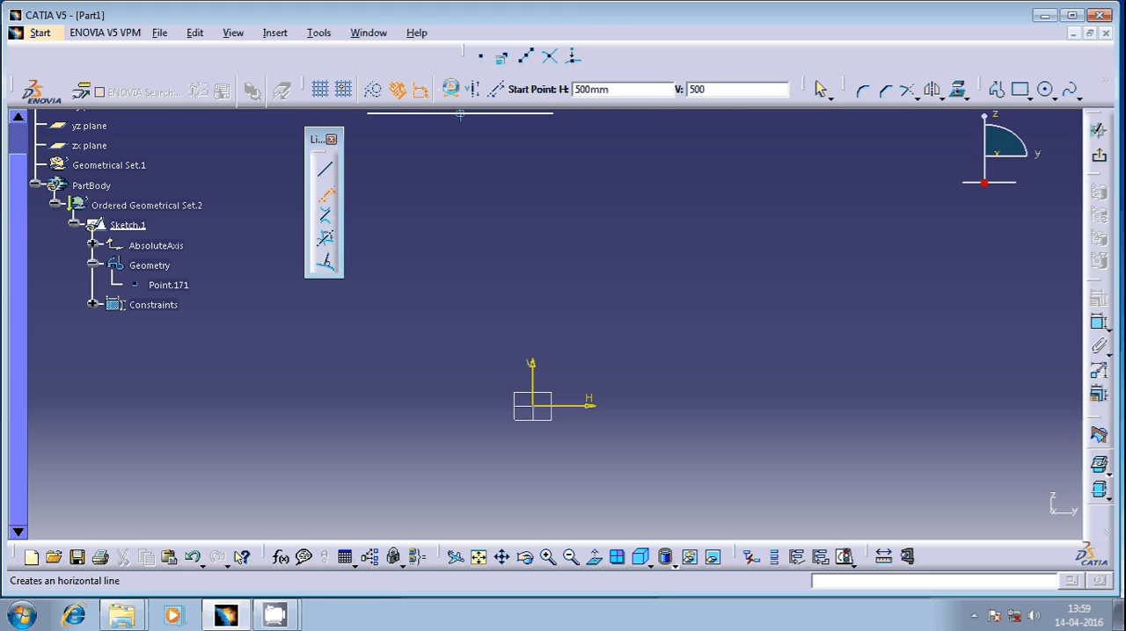
key("Return")
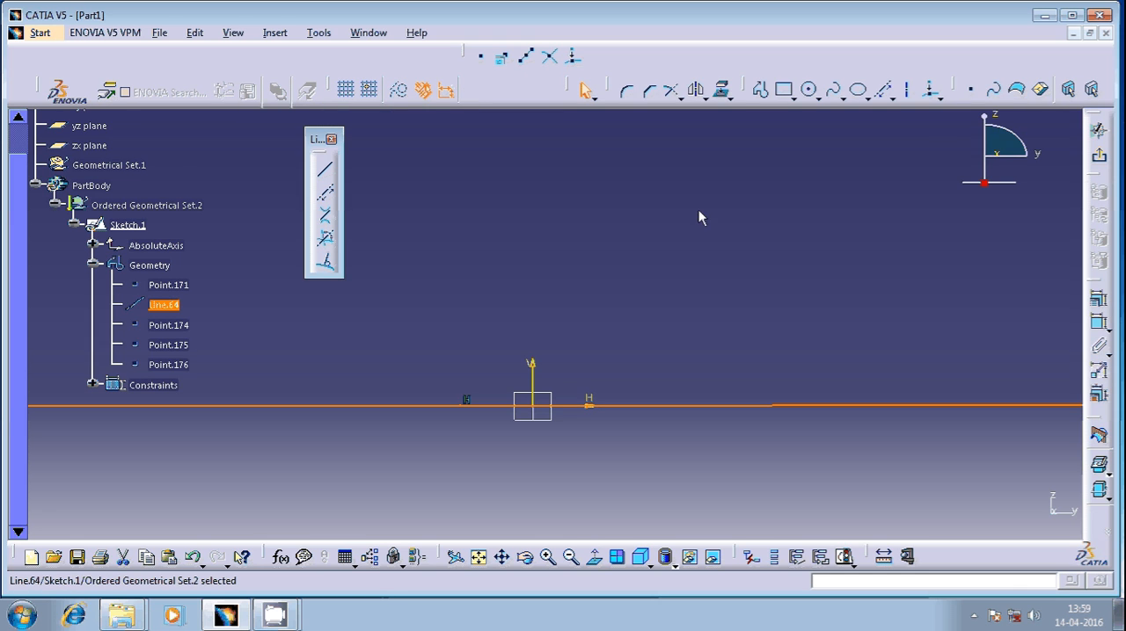
Create a vertical infinite line through a start point at H 500 mm
left_click(326, 193)
left_click(472, 89)
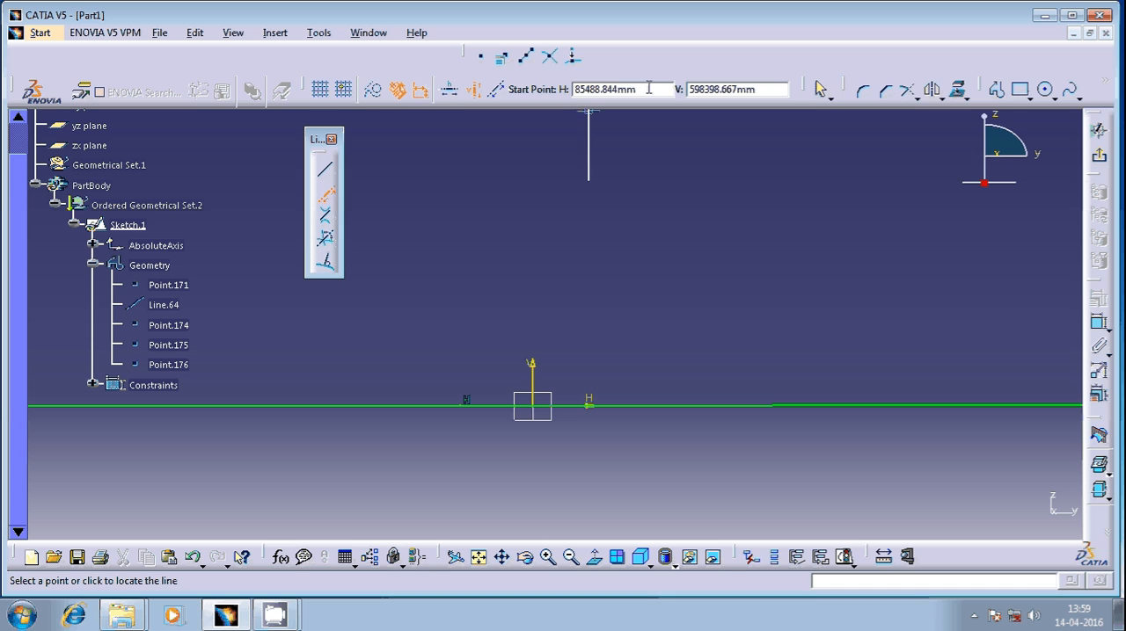
type("00")
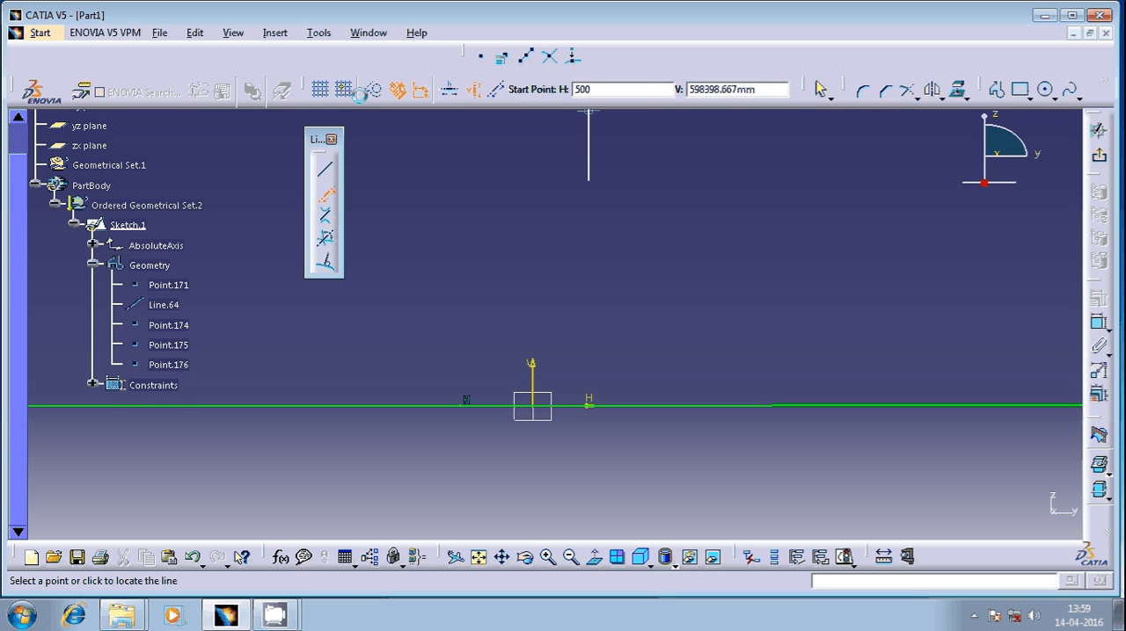
key("Return")
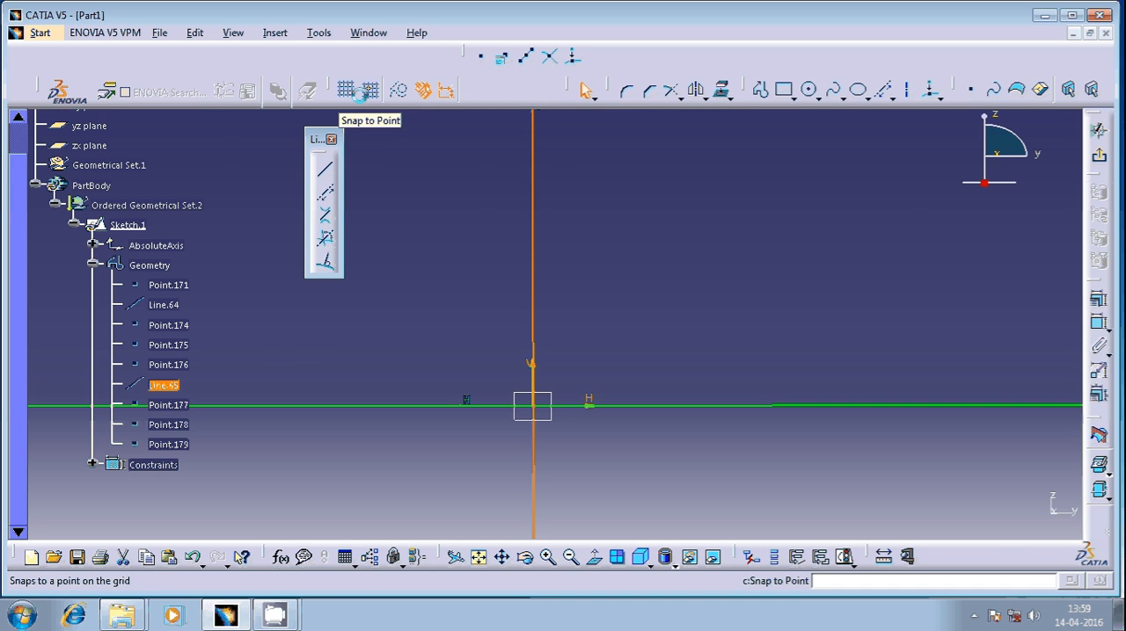
left_click(657, 341)
Create an infinite line through the point H 100 mm, V 100 mm at an angle of 30 degrees
left_click(326, 191)
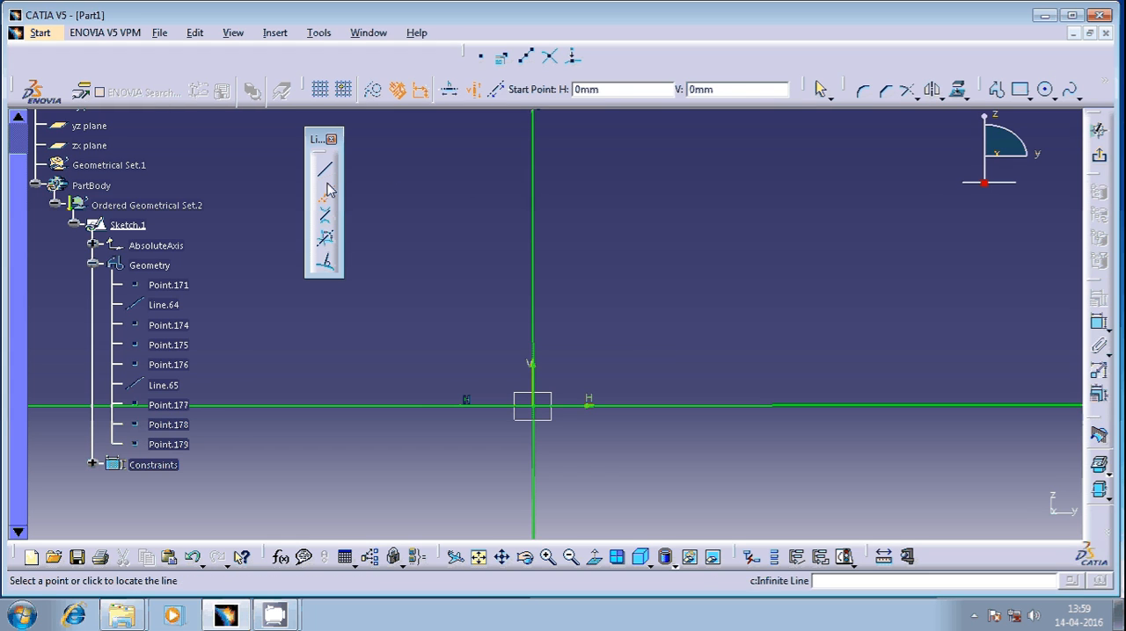
left_click(496, 89)
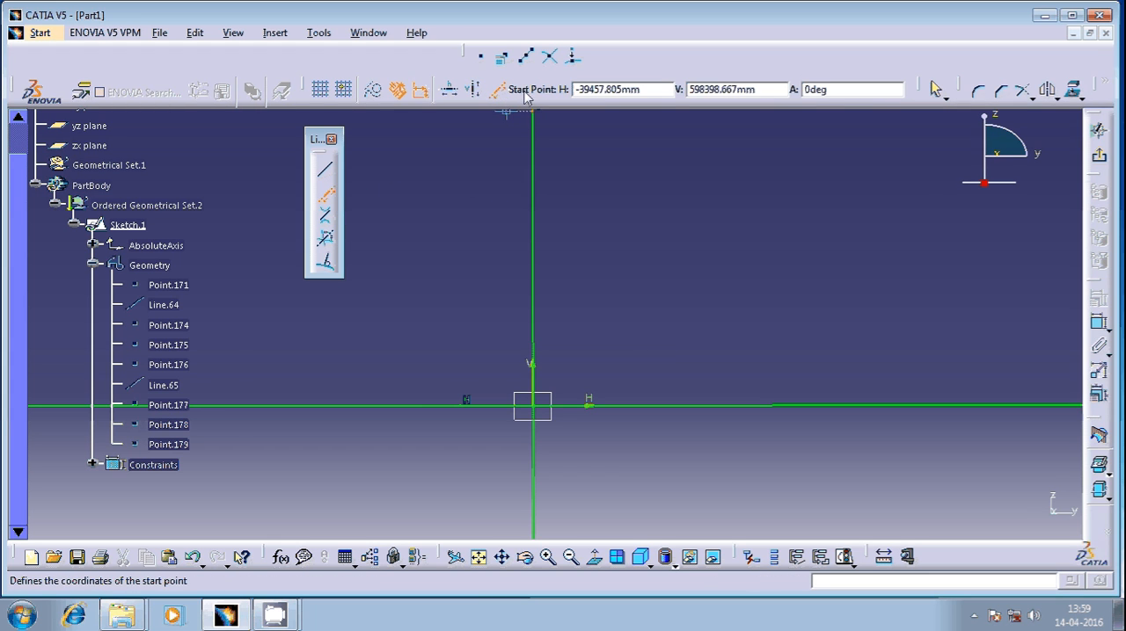
left_click_drag(669, 88, 570, 89)
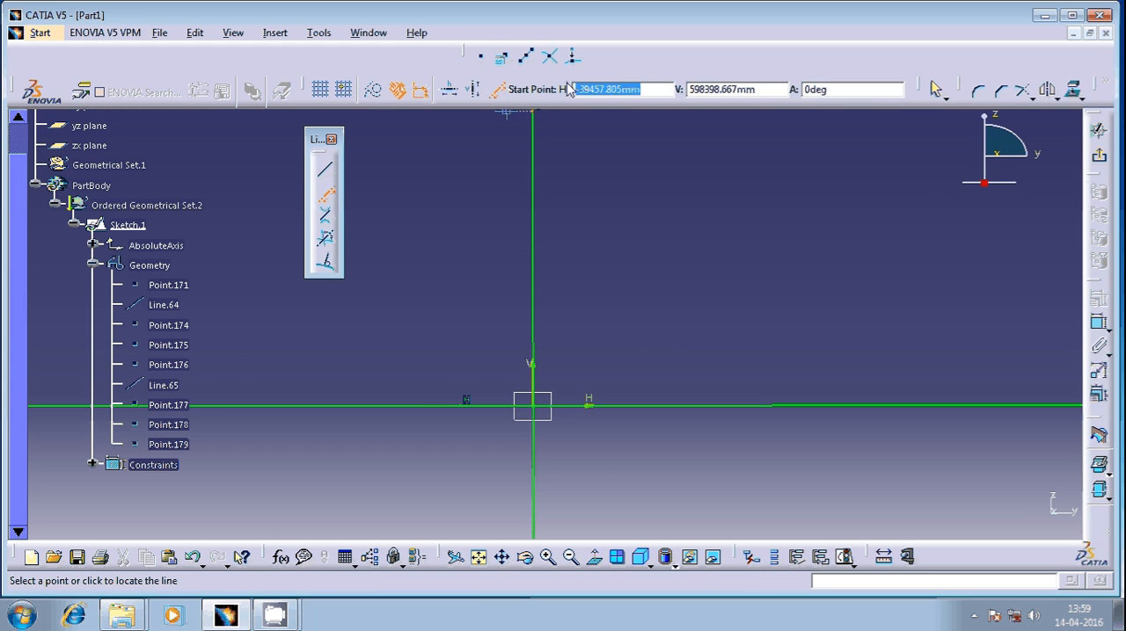
type("100")
key("Tab")
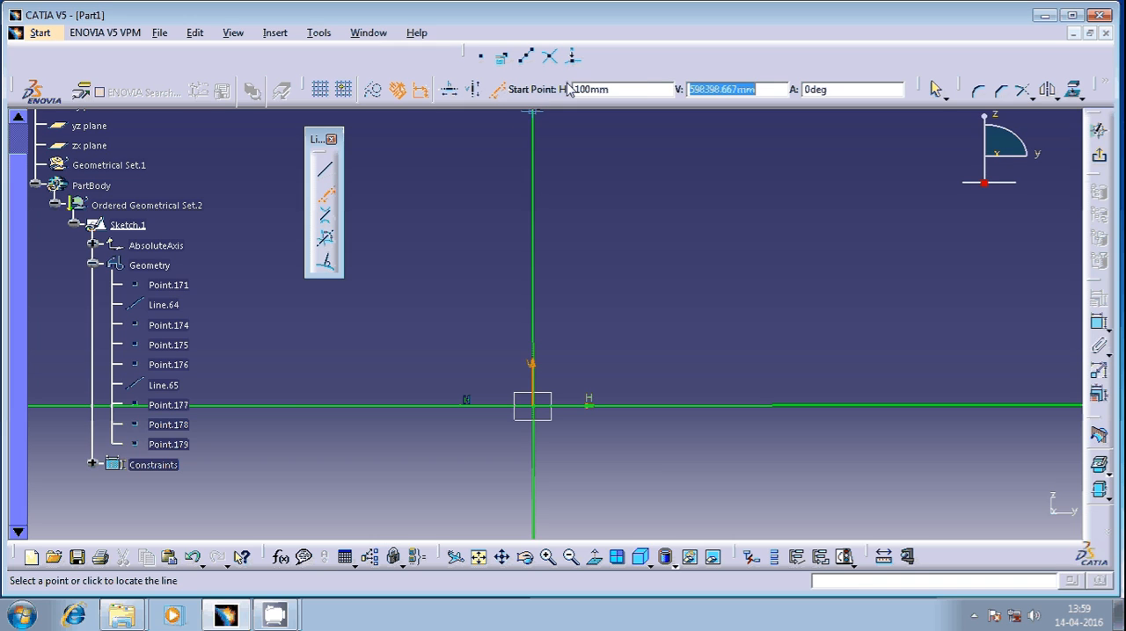
type("100")
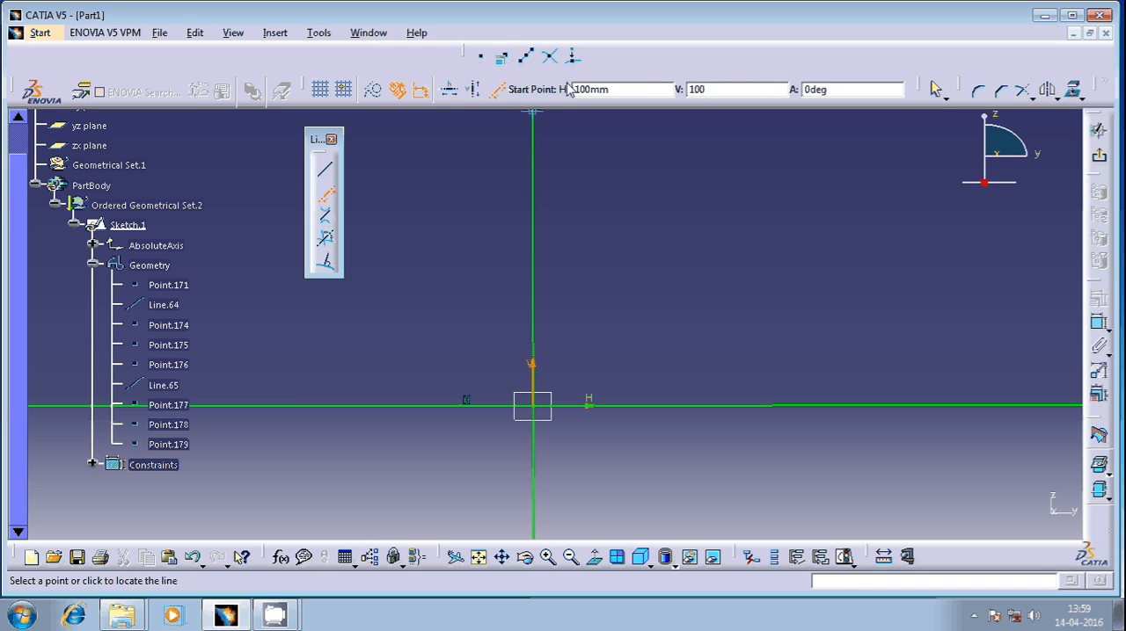
left_click(835, 89)
type("30")
key("Return")
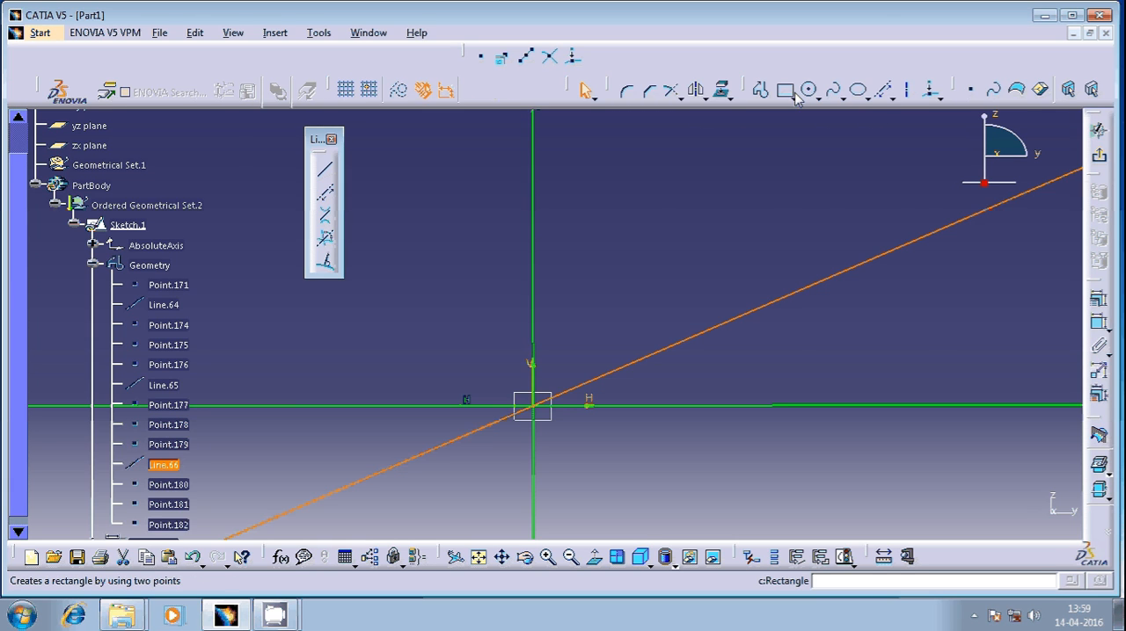
left_click(710, 270)
Delete the horizontal, vertical and angled infinite lines together with their points
middle_click_drag(613, 186, 647, 422, "ctrl")
left_click_drag(759, 185, 397, 485)
key("Delete")
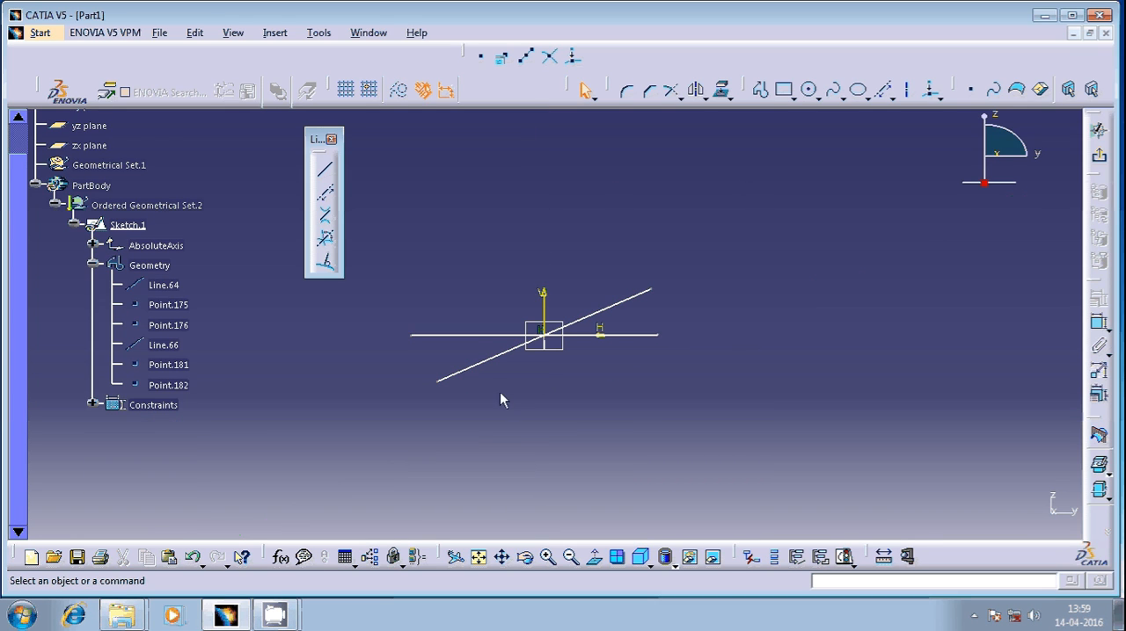
left_click(623, 302)
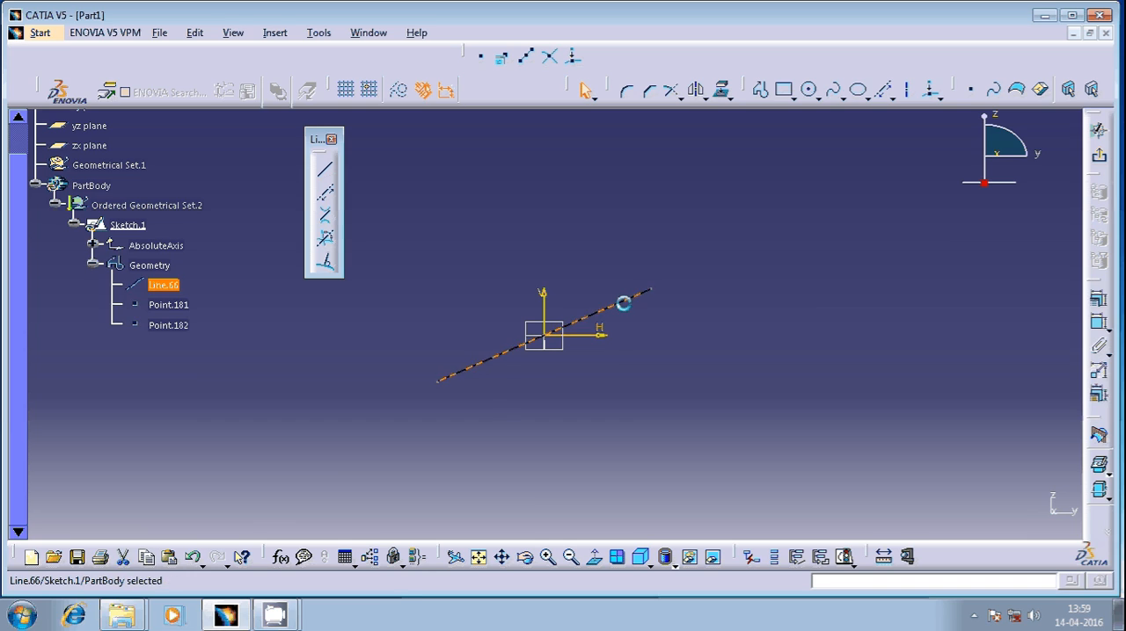
key("Delete")
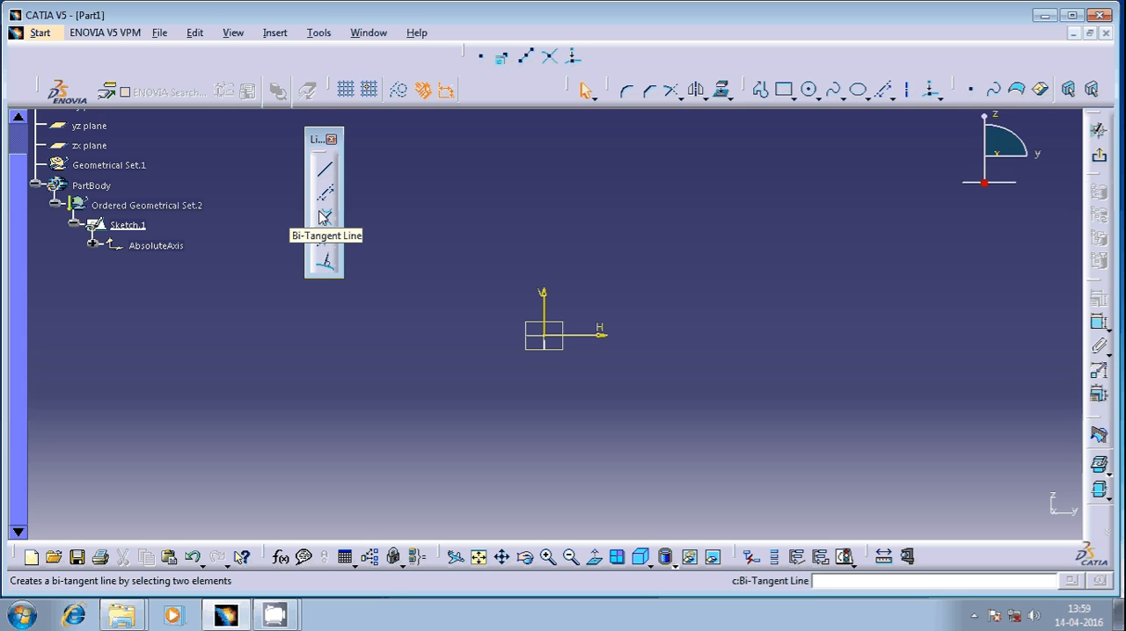
Draw a circle above and to the right of the origin and a slightly larger, separate one below and further right
left_click(812, 92)
left_click(638, 226)
left_click(673, 282)
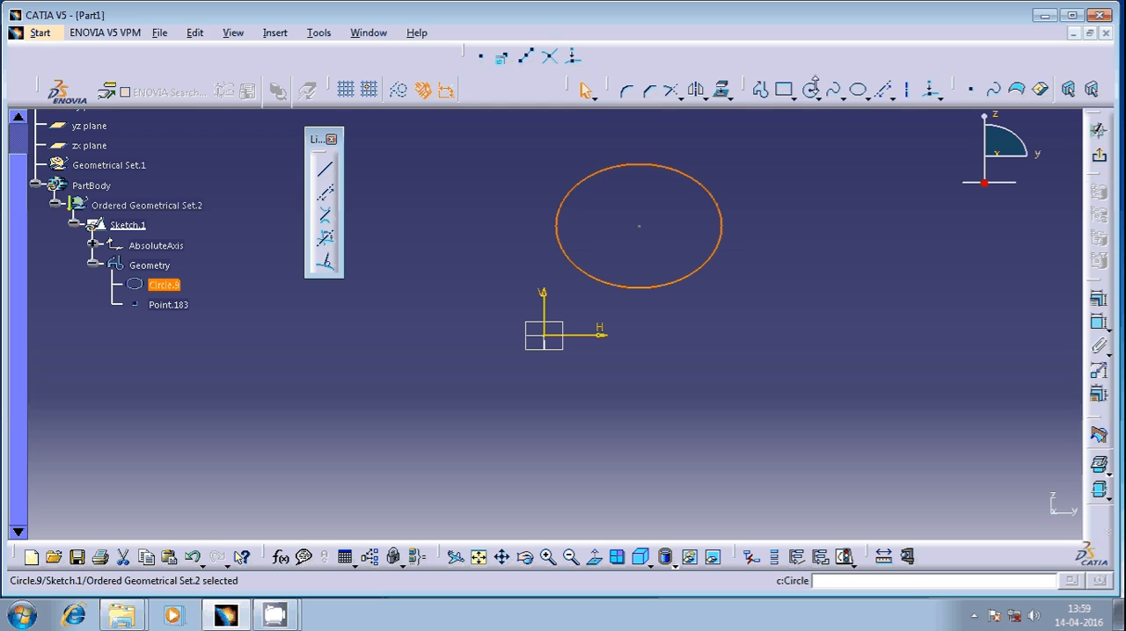
left_click(812, 89)
left_click(778, 428)
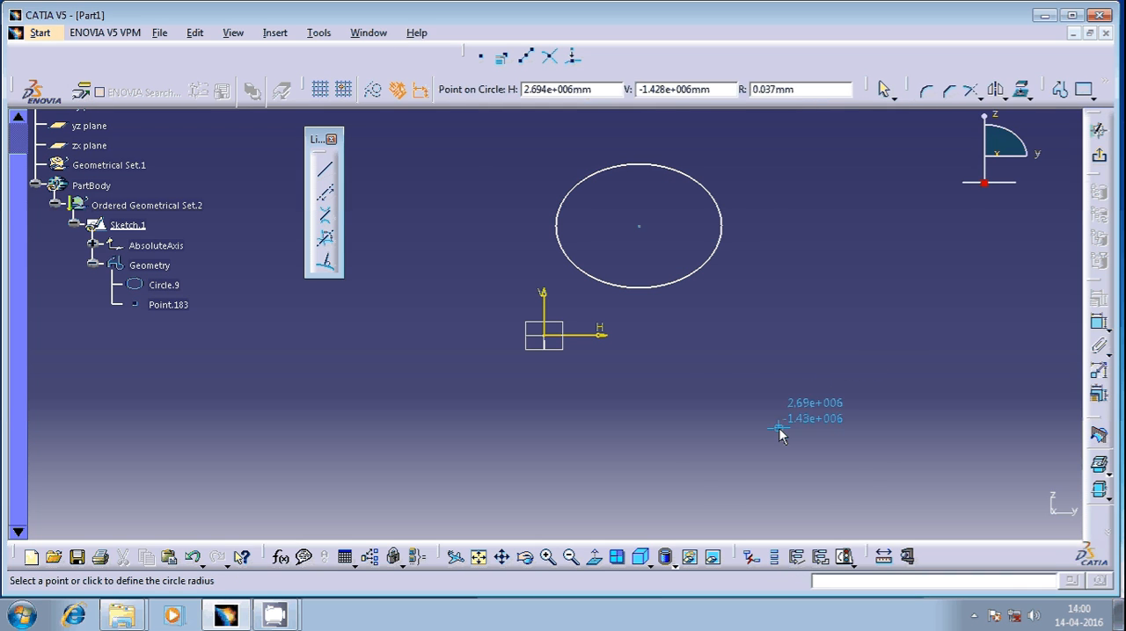
left_click(837, 484)
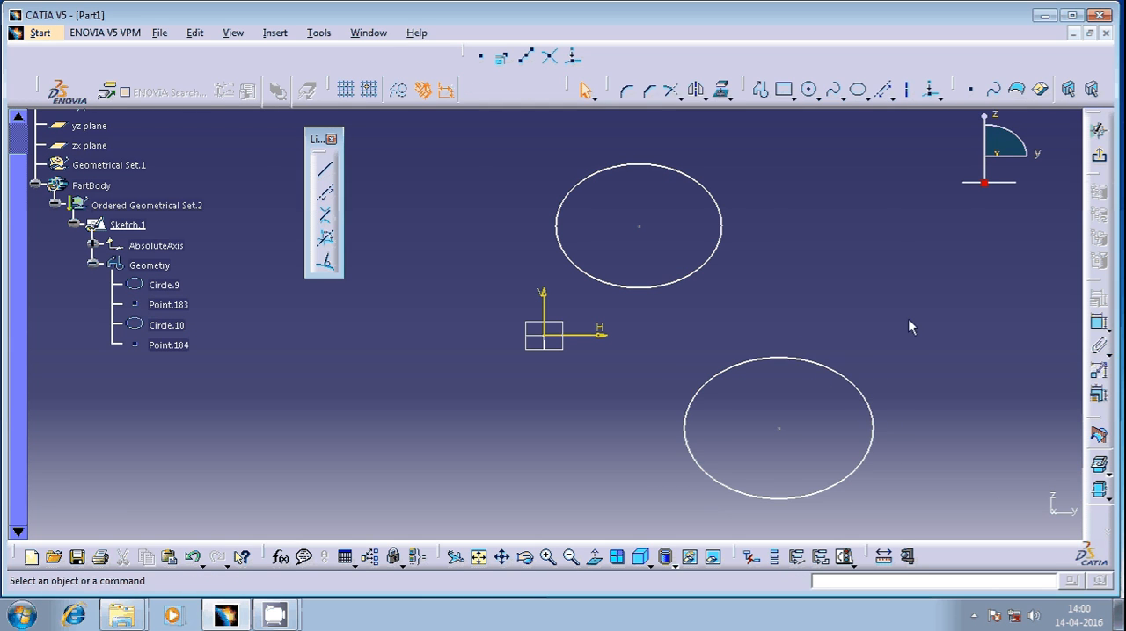
Create two crossing bi-tangent lines between the upper and lower circles
left_click(328, 219)
left_click(727, 232)
left_click(696, 448)
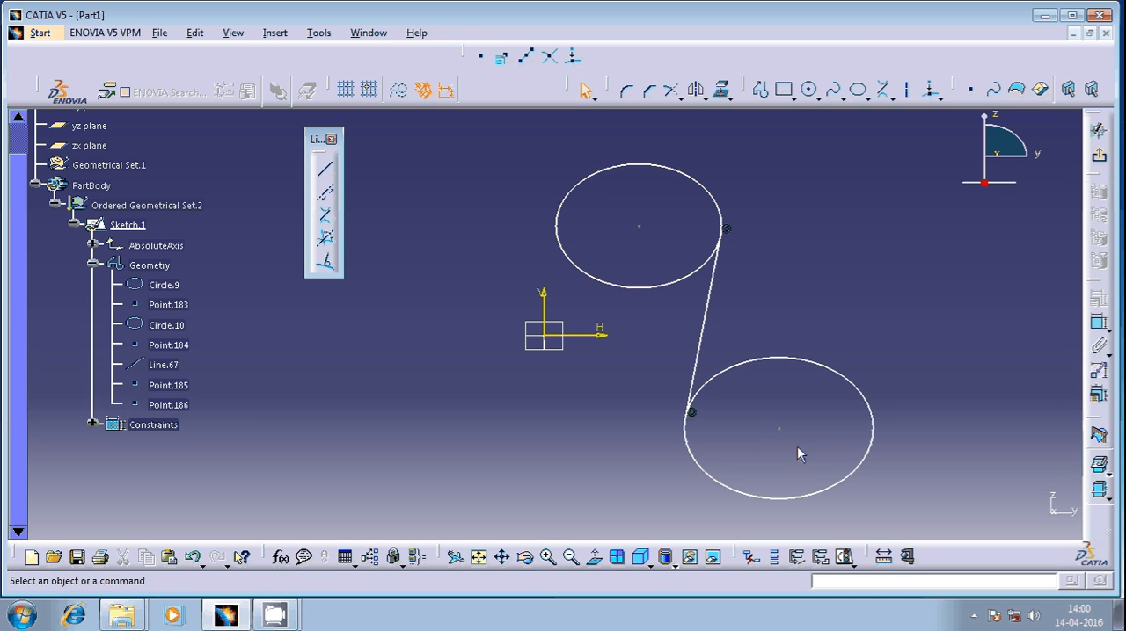
left_click(326, 217)
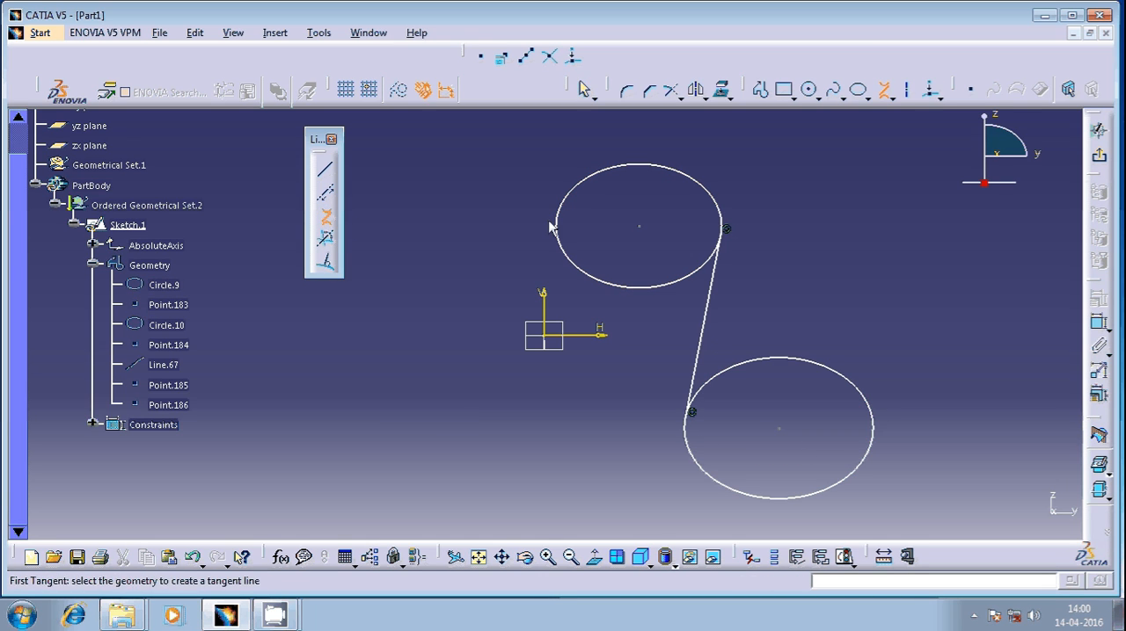
left_click(570, 244)
left_click(814, 363)
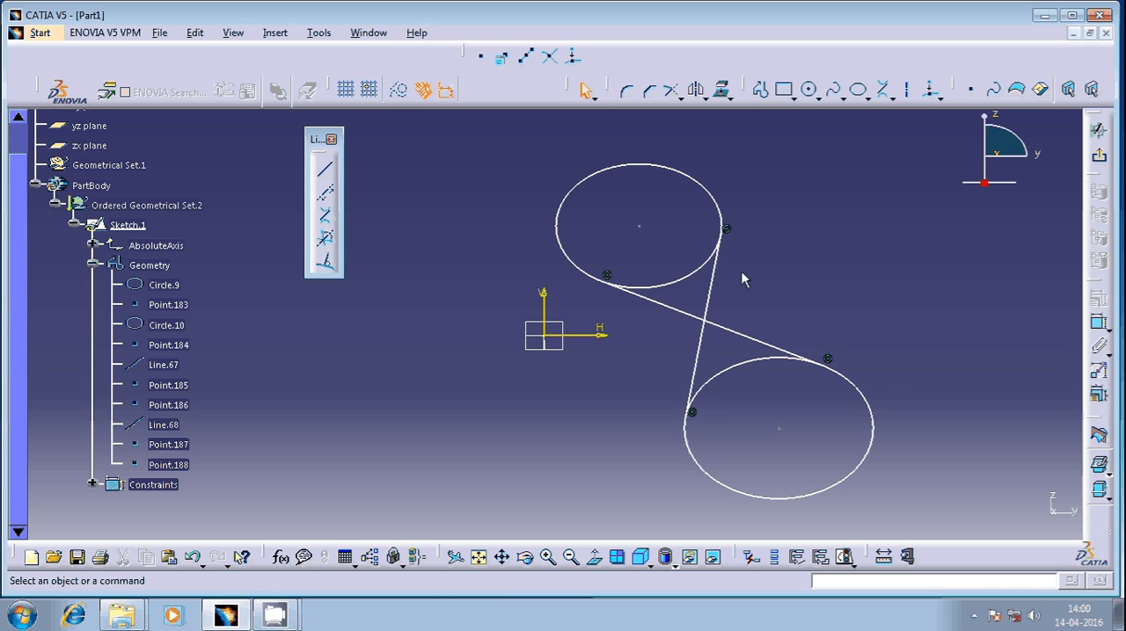
Delete both circles, keeping the two crossing tangent lines
left_click_drag(785, 172, 549, 377)
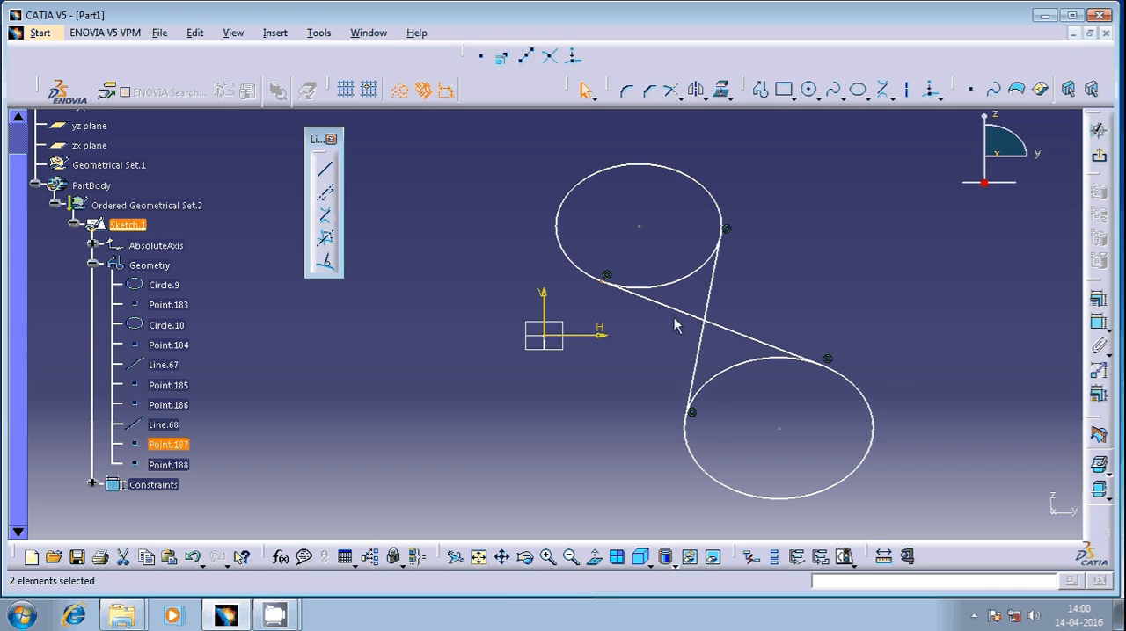
left_click(688, 280)
key("Delete")
left_click(772, 370)
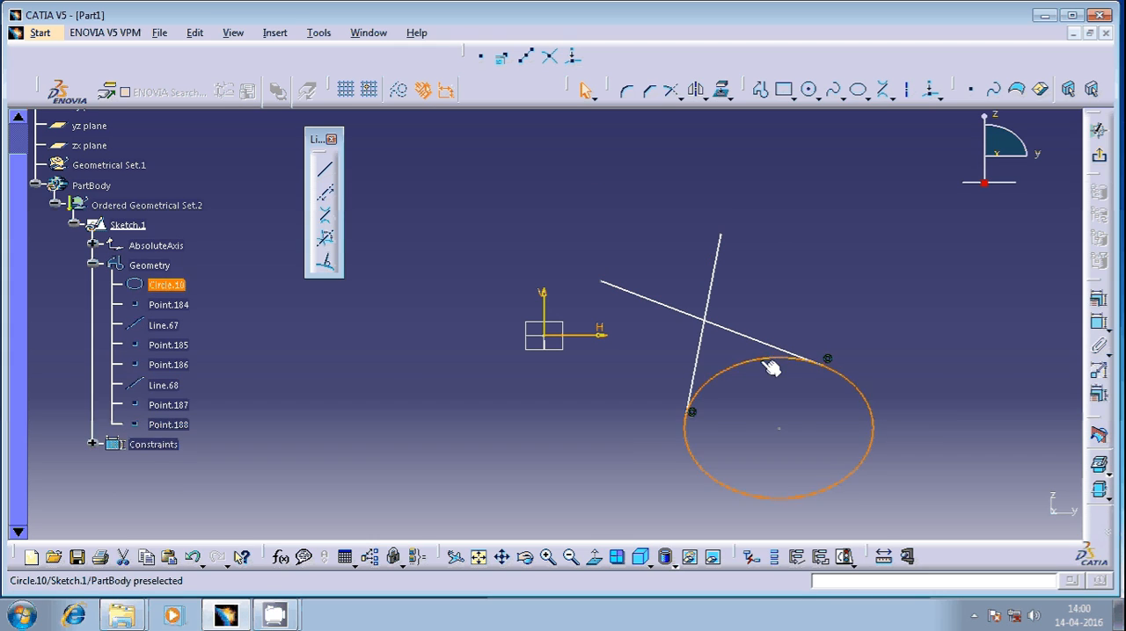
key("Delete")
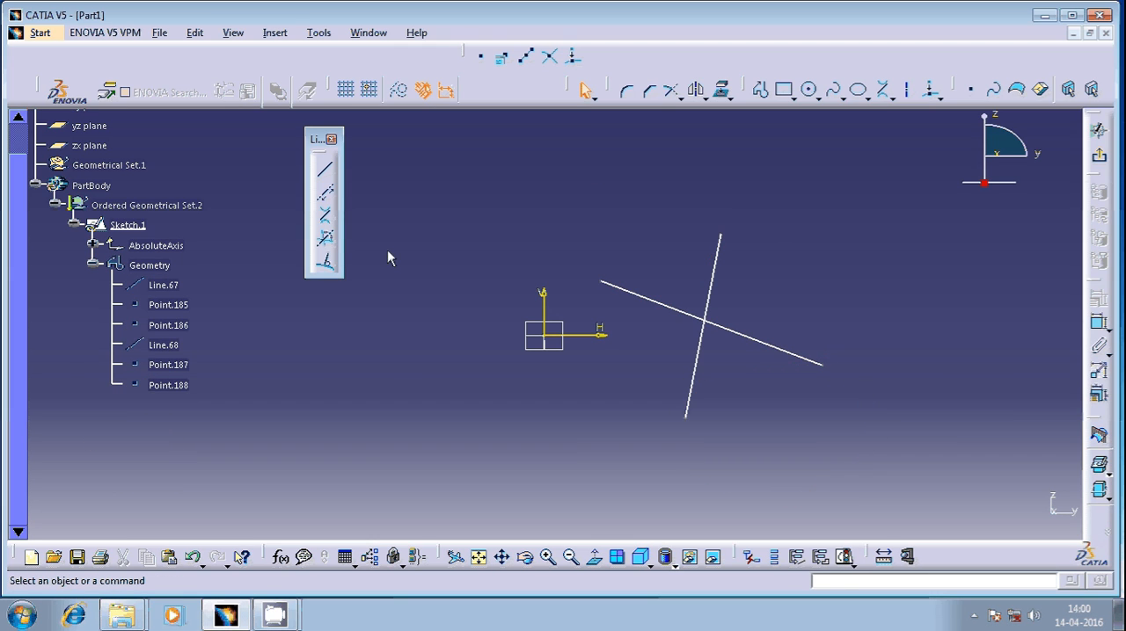
Create a bisecting line between the two crossing lines
left_click(328, 242)
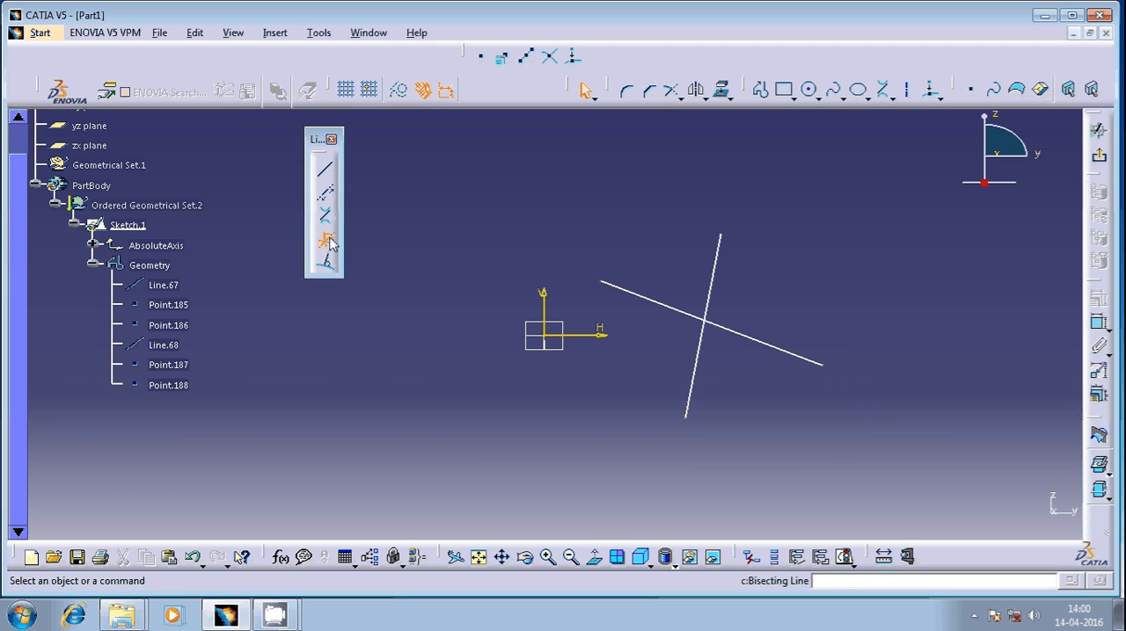
left_click(716, 286)
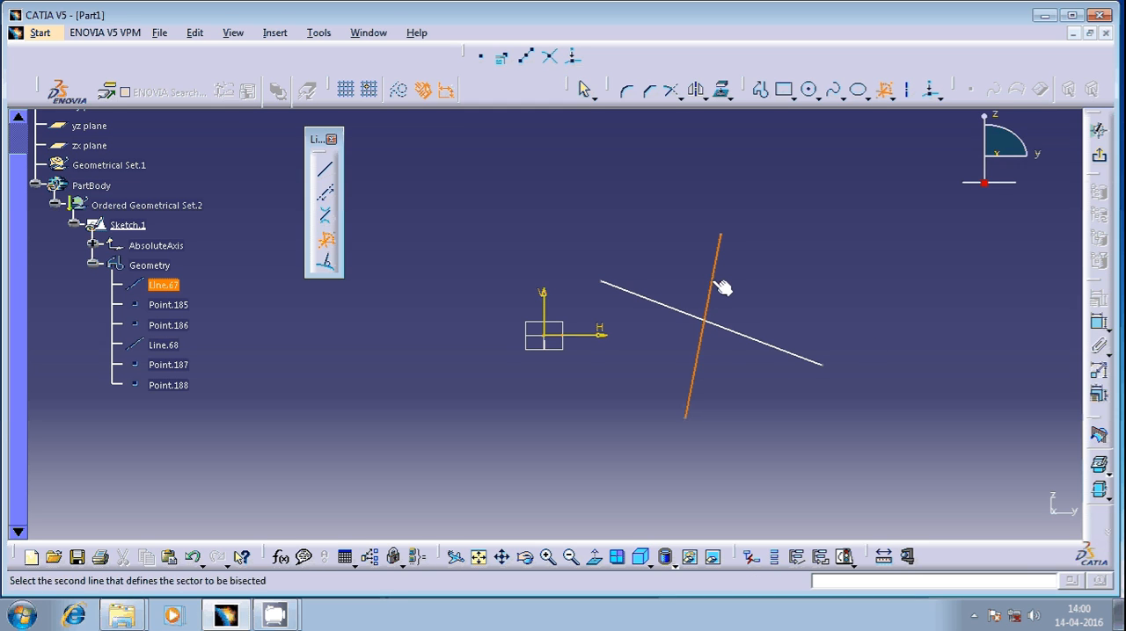
left_click(750, 341)
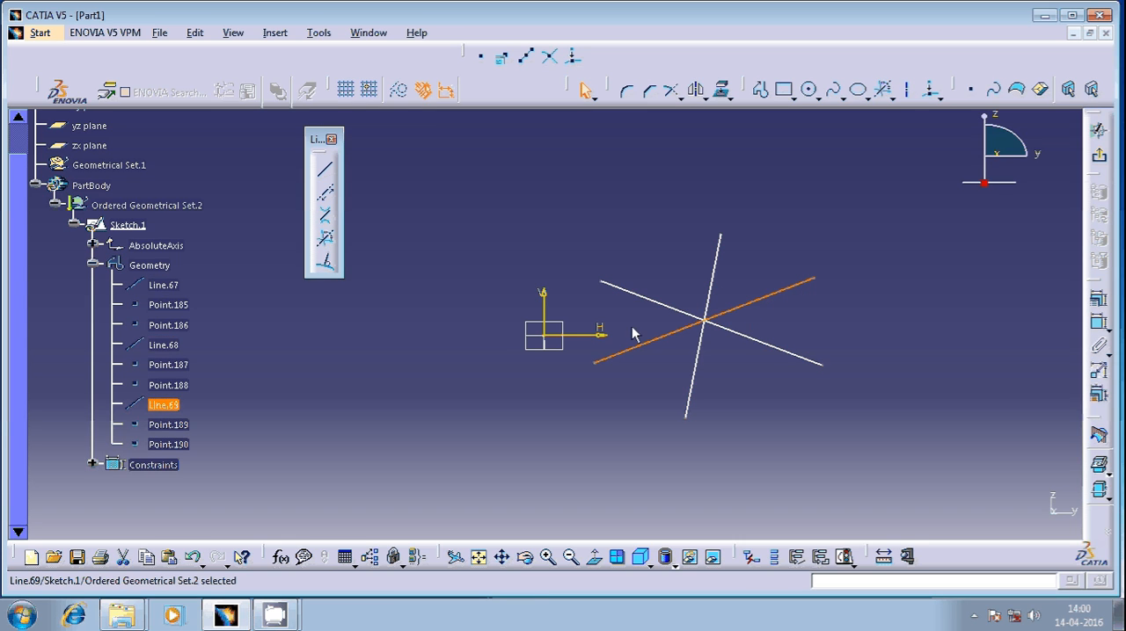
left_click(769, 317)
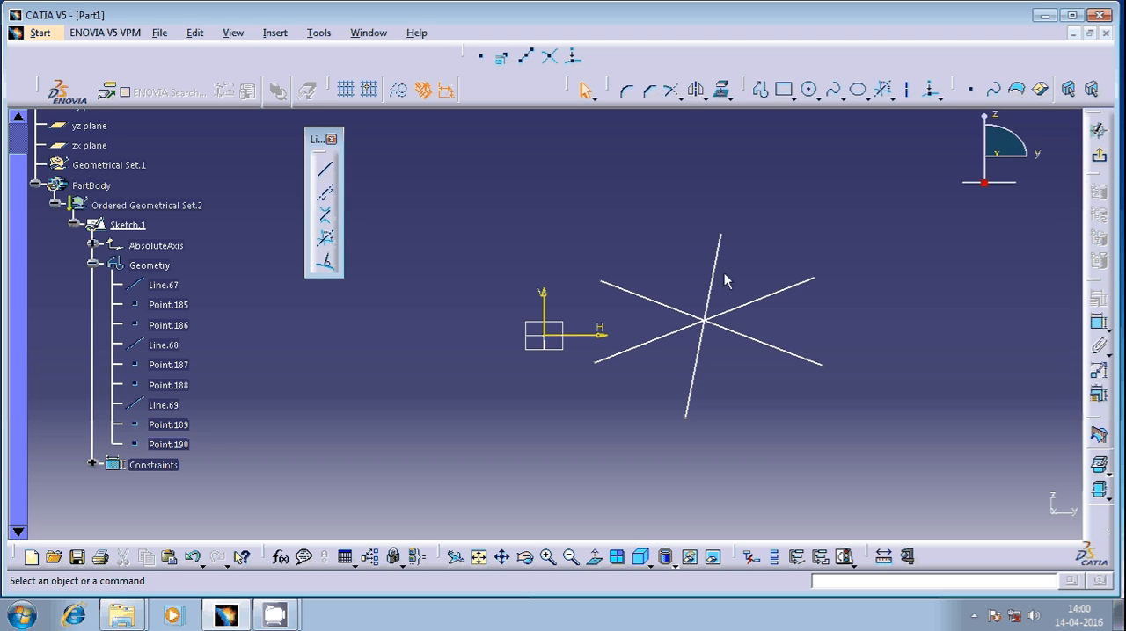
Dimension the angle between the steep bisecting line and the crossing line that slopes down to the right
left_click(1099, 323)
left_click(763, 353)
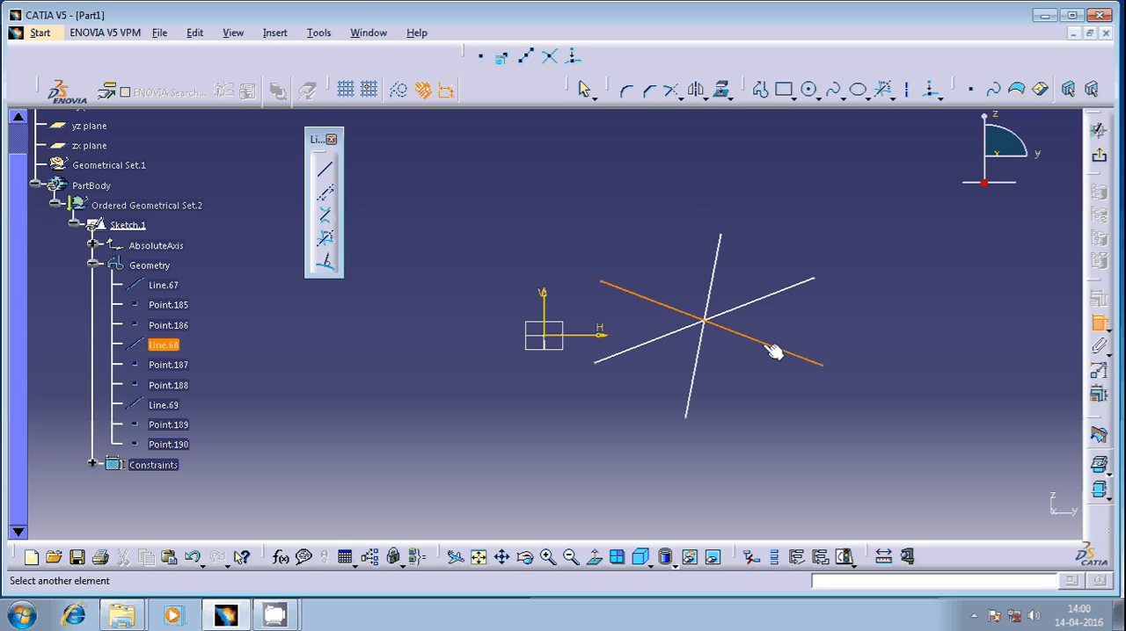
left_click(718, 281)
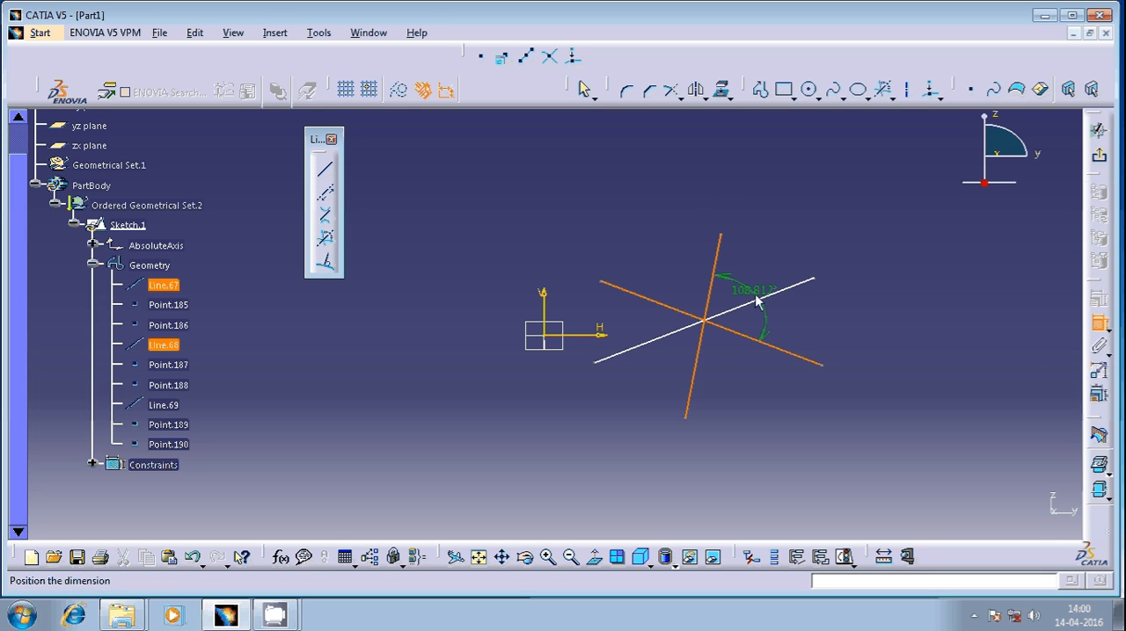
left_click(754, 300)
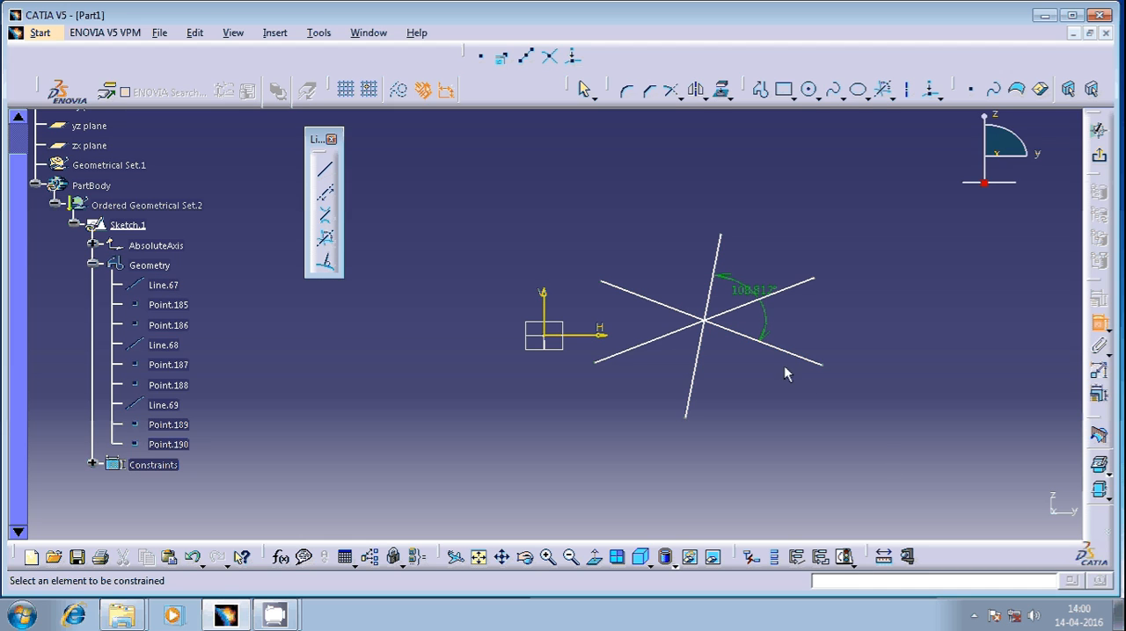
Preview the angle dimension between the two original crossing lines without placing it
left_click(794, 286)
left_click(800, 361)
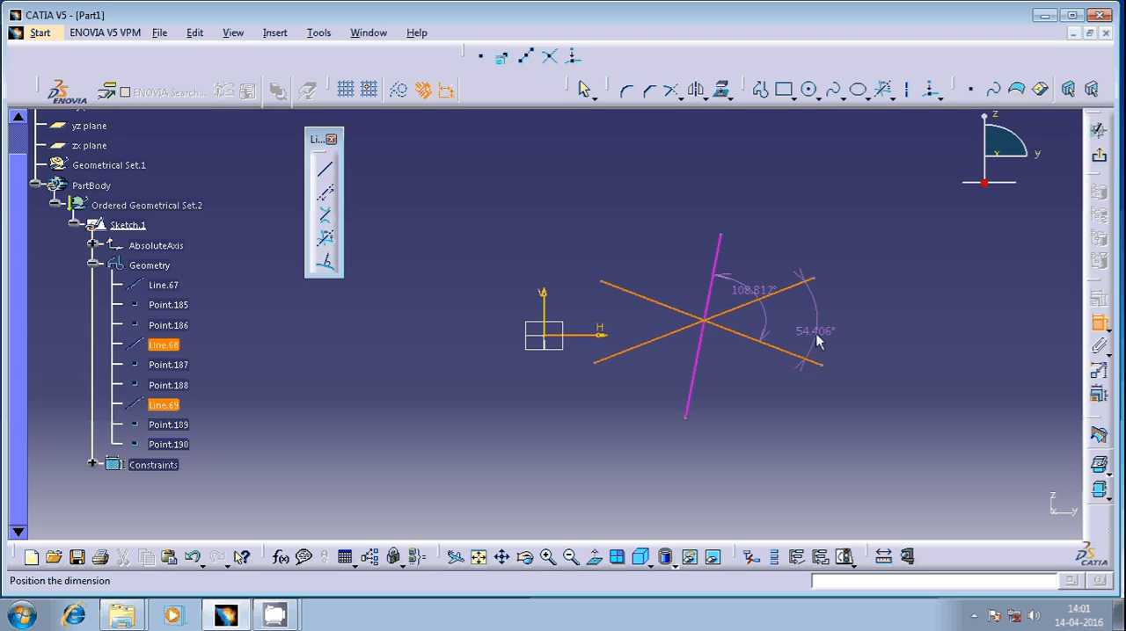
key("Escape")
Delete the angle dimension and all three crossing lines to empty the sketch
left_click(755, 297)
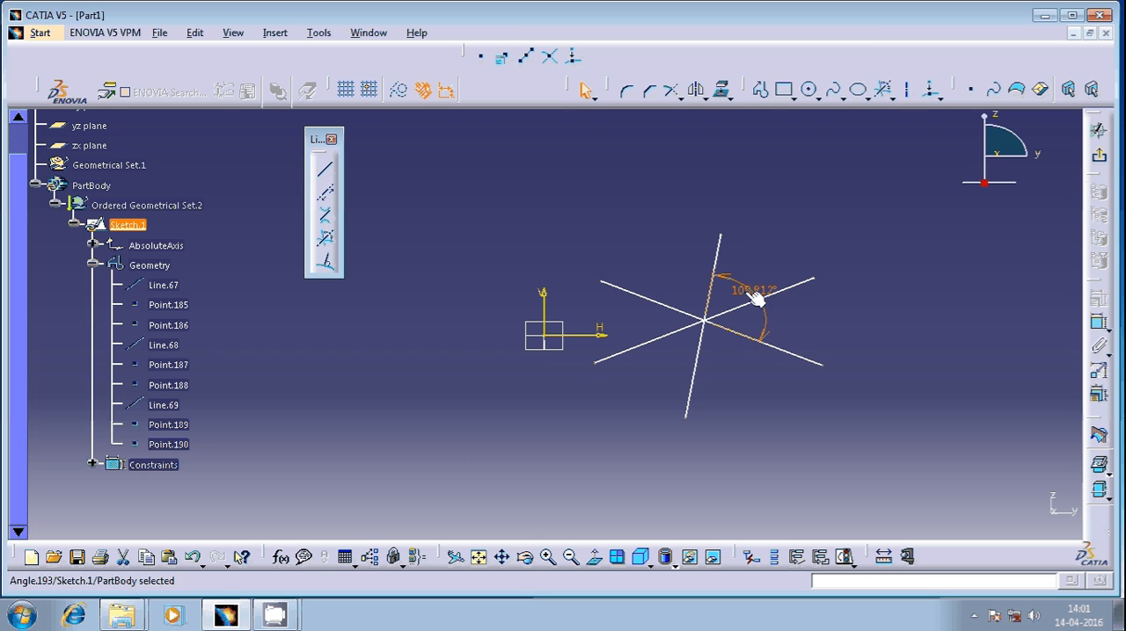
key("Delete")
left_click_drag(871, 213, 532, 422)
key("Delete")
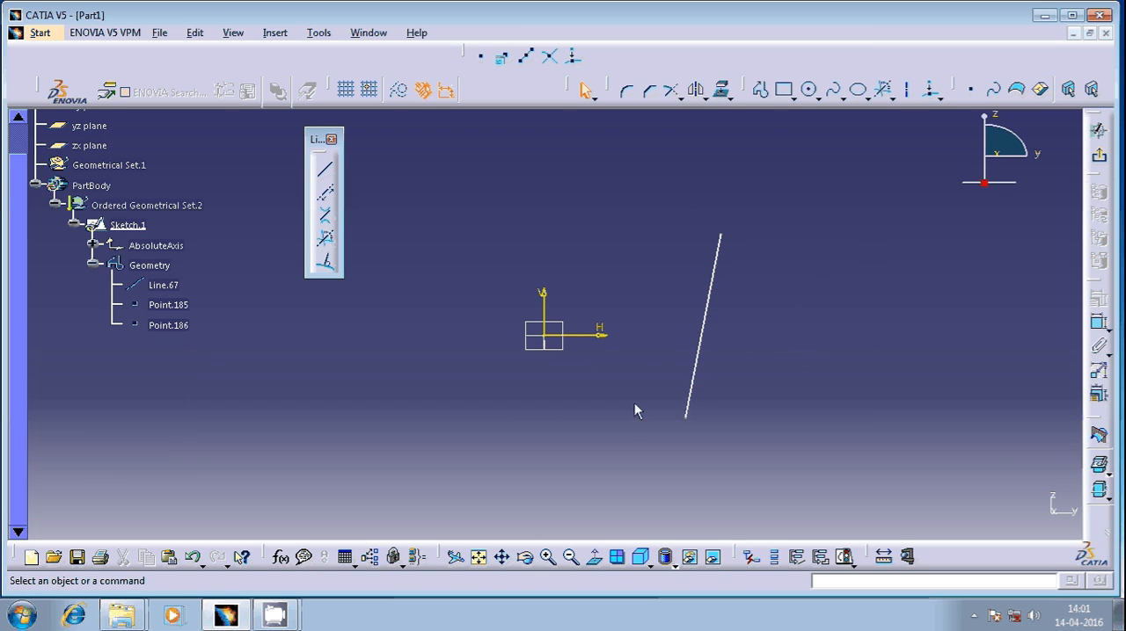
left_click(689, 402)
key("Delete")
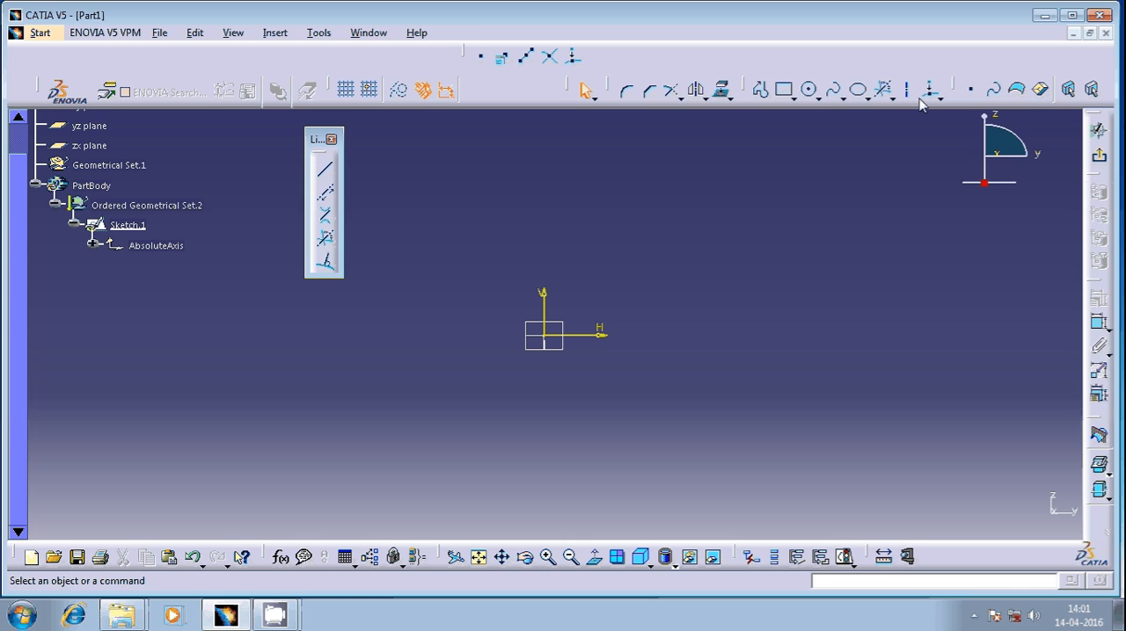
Draw a circle with a radius of about 1.638e+006 mm, centred below and to the right of the origin
left_click(808, 88)
left_click(714, 364)
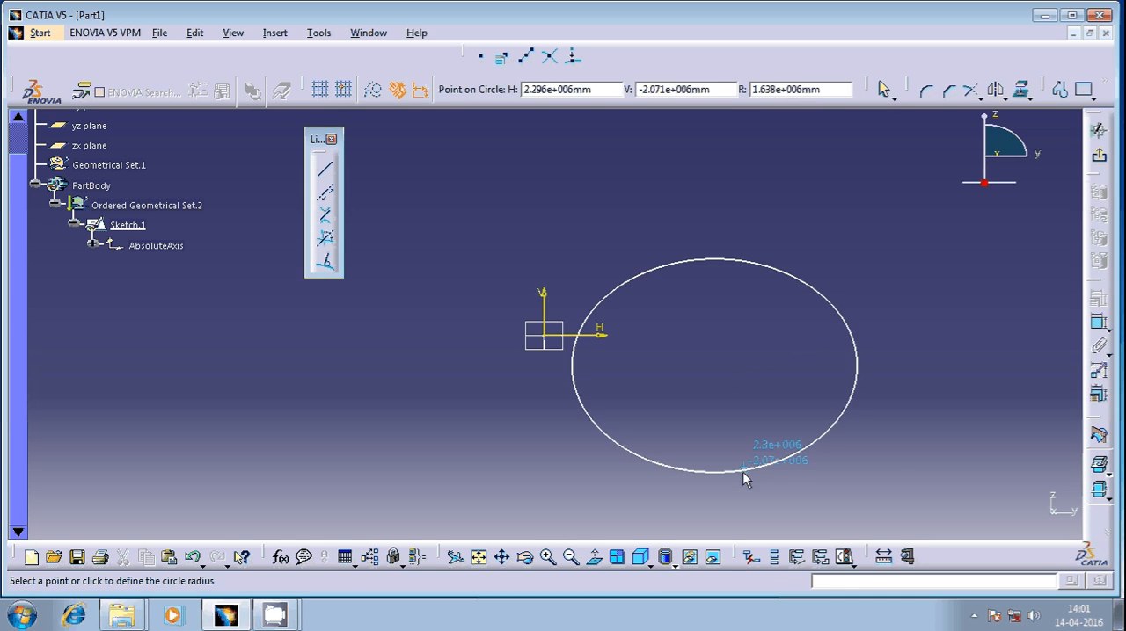
left_click(743, 474)
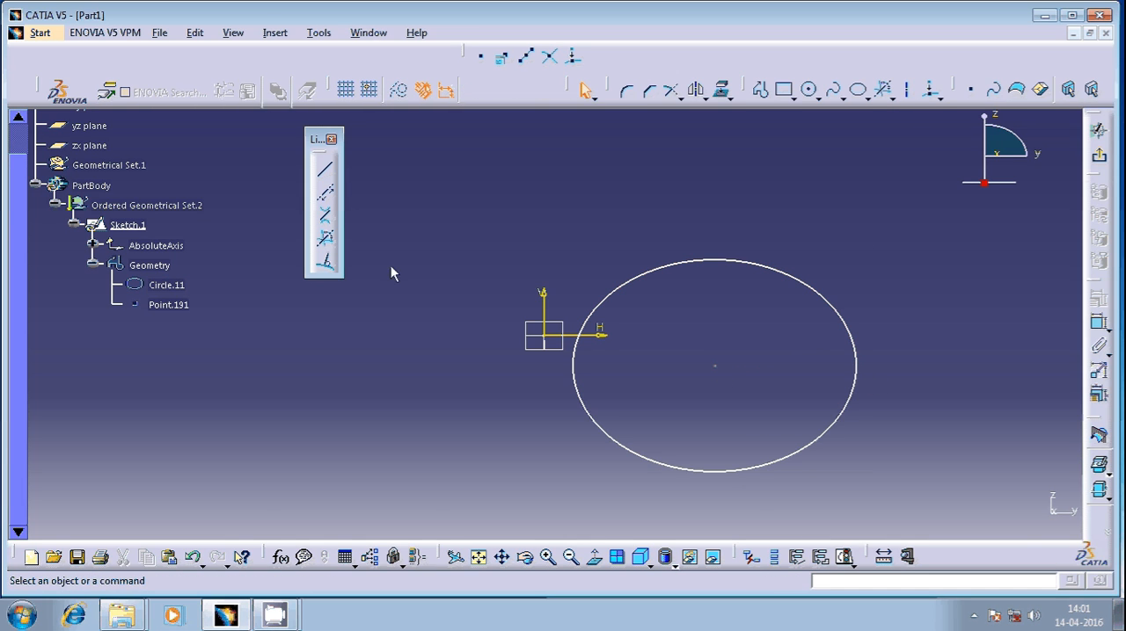
Create a line normal to the circle, extending upward and outward from near the top of its curve
left_click(324, 261)
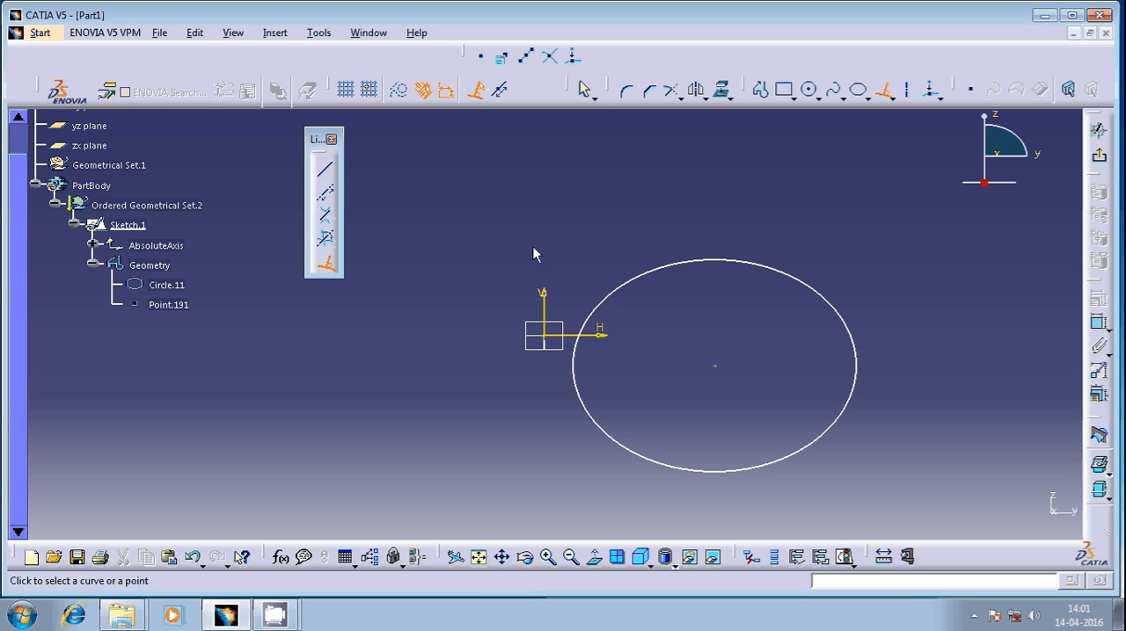
left_click(735, 270)
middle_click_drag(742, 161, 677, 339)
left_click(693, 236)
left_click(747, 313)
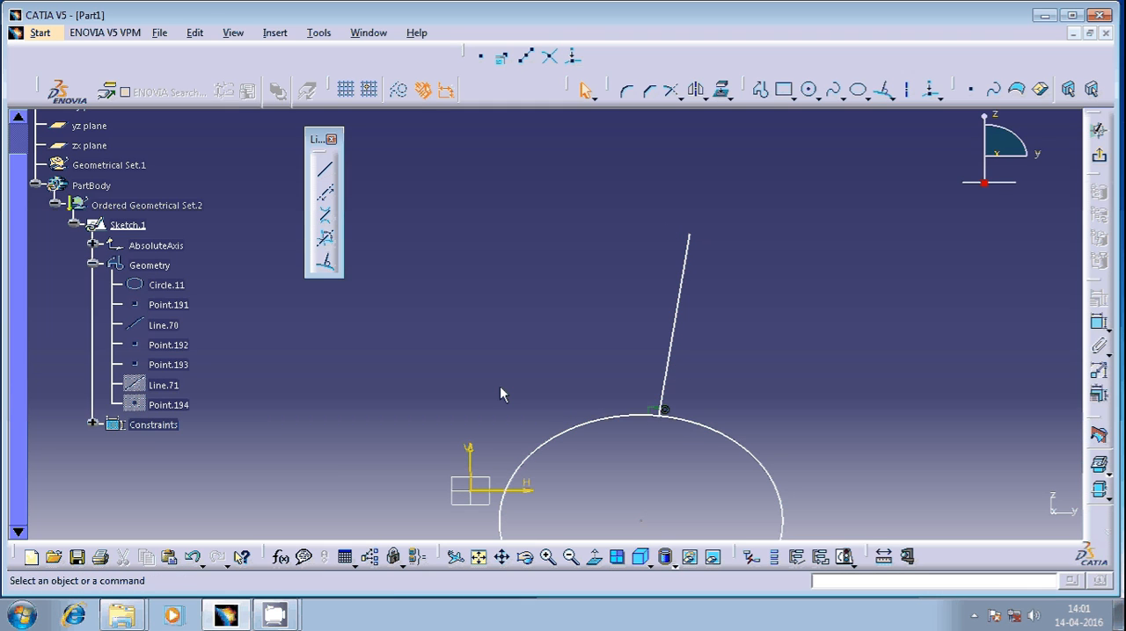
mouse_move(742, 255)
middle_mouse_down()
mouse_move(700, 354)
mouse_move(730, 322)
mouse_move(714, 305)
mouse_move(668, 392)
middle_mouse_up()
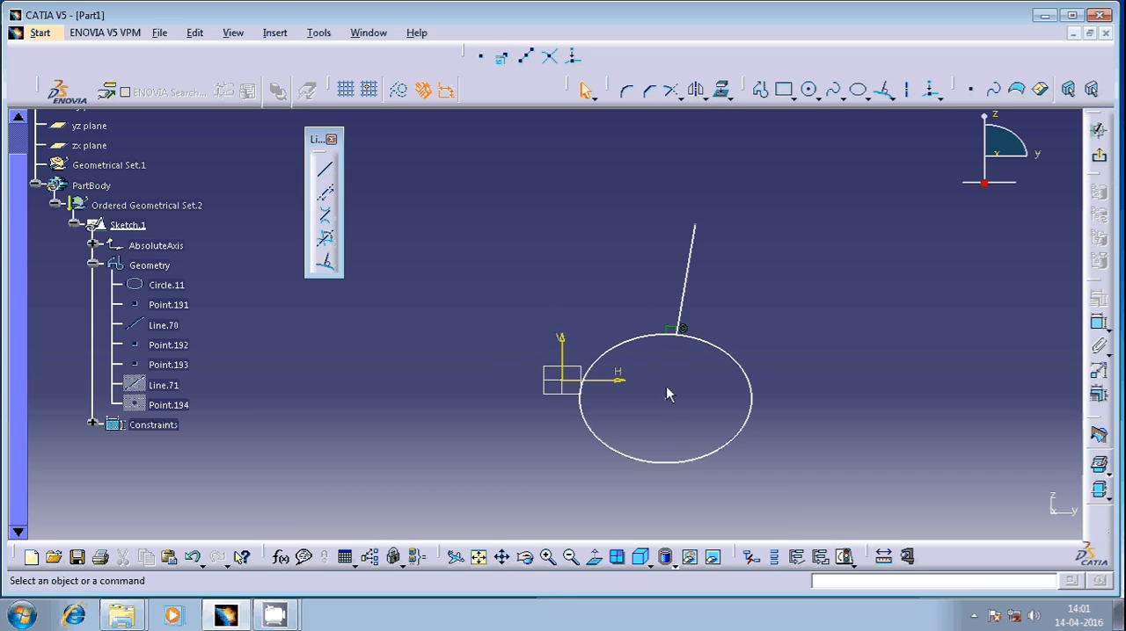
mouse_move(278, 616)
left_click(274, 550)
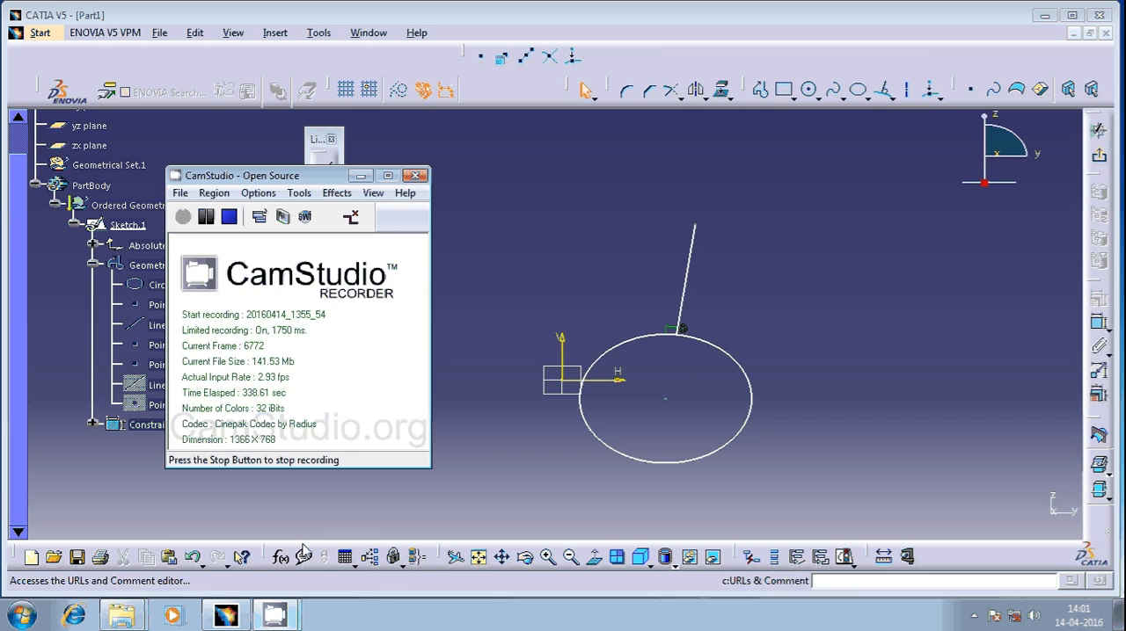